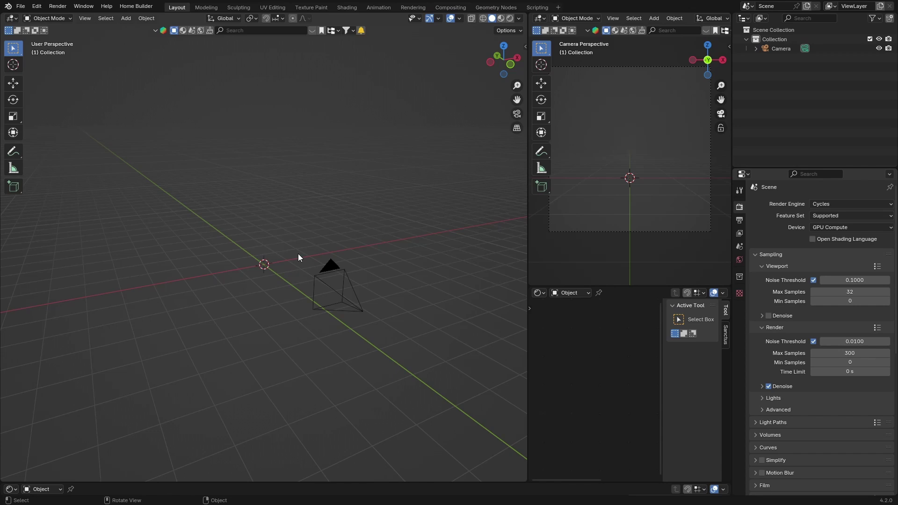
Add a plane mesh at the world origin and scale it up into a large floor.
key("shift")
key("shift")
key("shift+a")
mouse_move(290, 275)
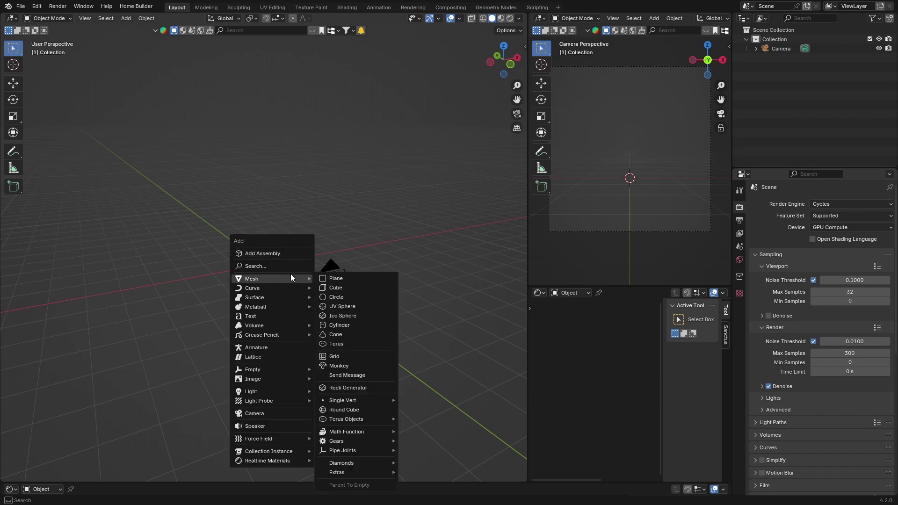
left_click(345, 278)
key("s")
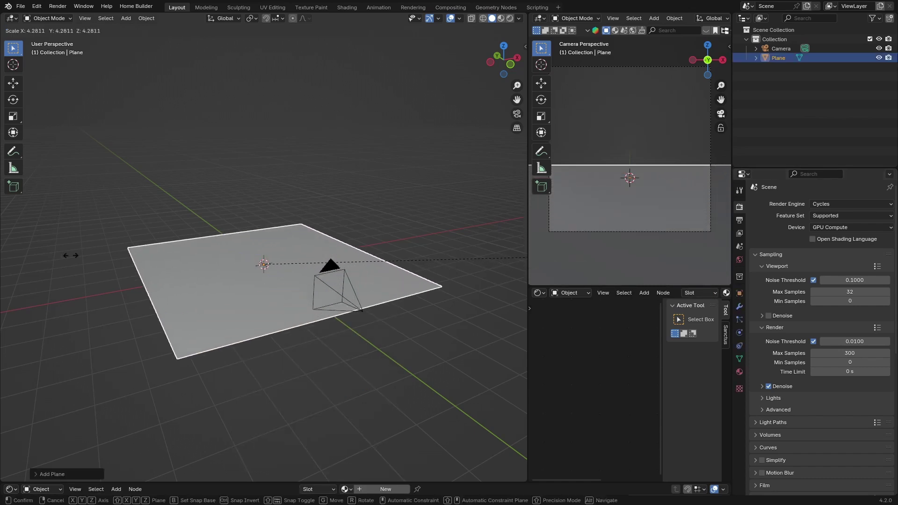
left_click(137, 251)
Extrude the plane's back edge, opposite the camera, straight up along Z to form a tall back wall.
middle_click_drag(284, 307, 352, 224)
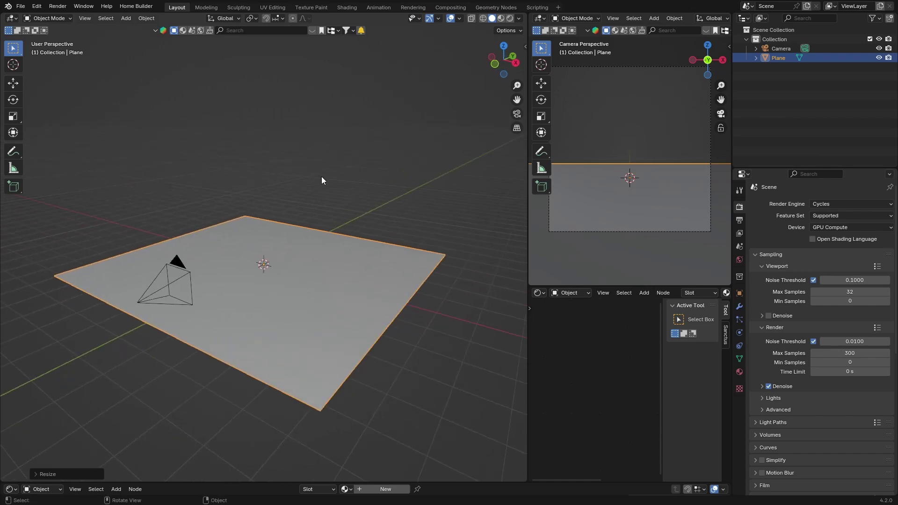
key("Tab")
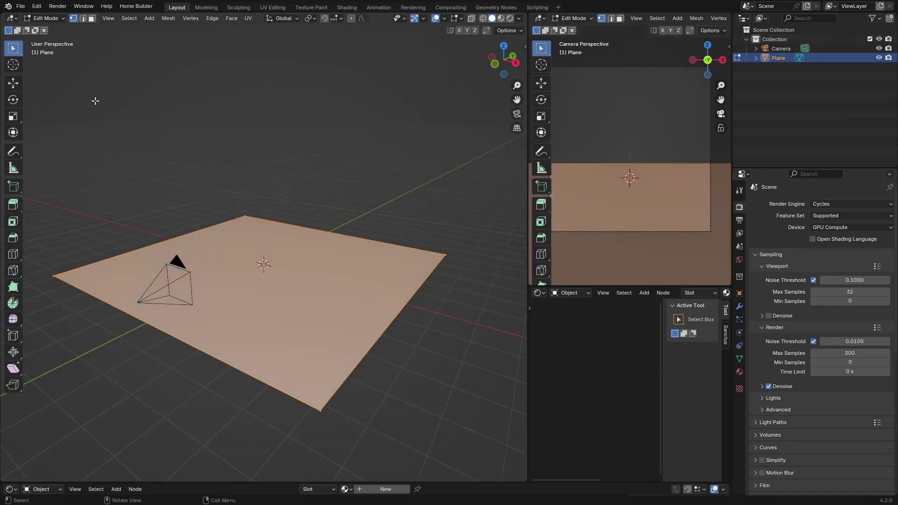
left_click(83, 18)
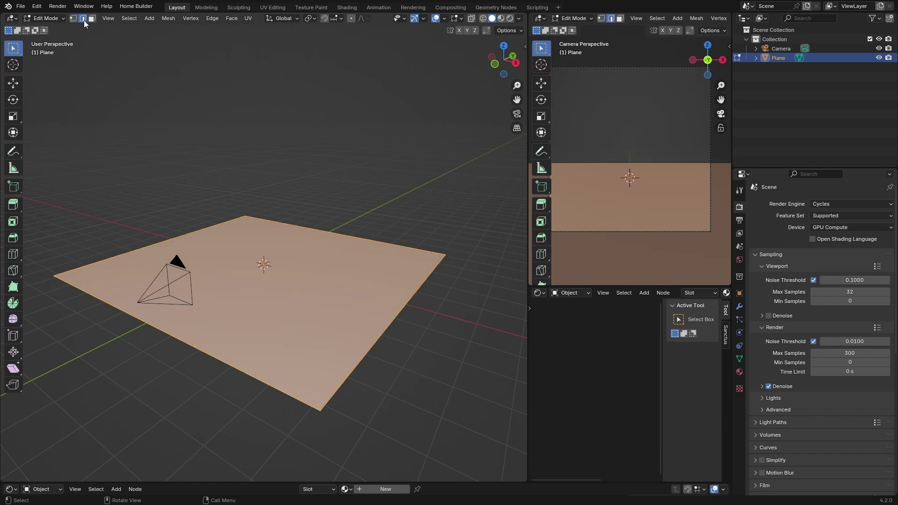
left_click(305, 227)
key("e")
key("z")
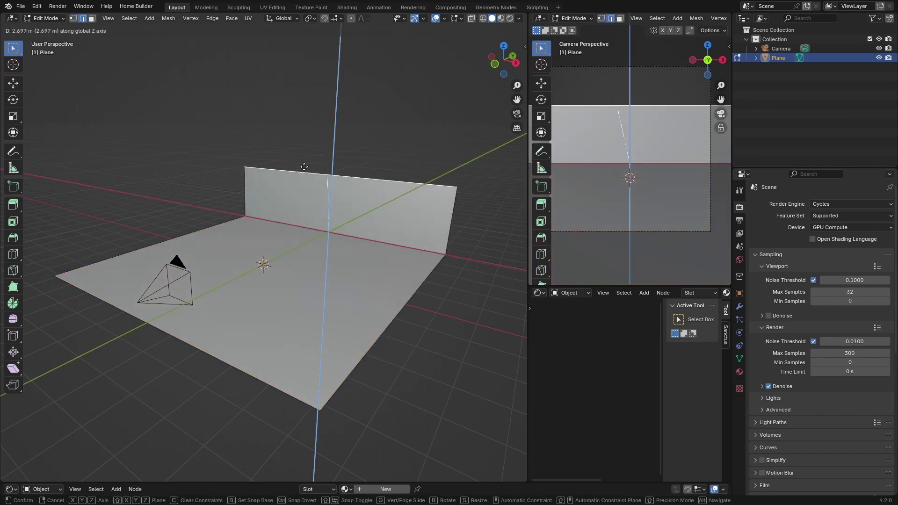
left_click(302, 61)
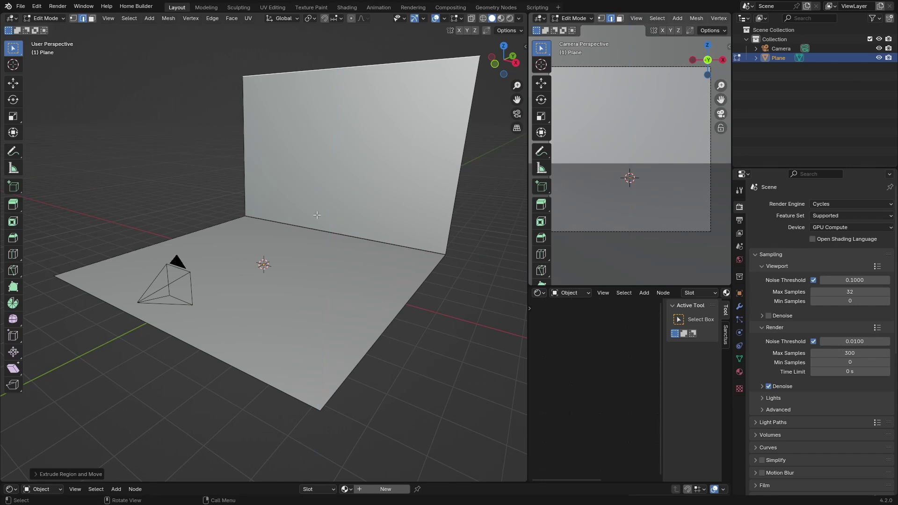
Bevel the edge between floor and wall with an offset of about 0.35 m and many segments to form a smooth curve.
left_click(332, 231)
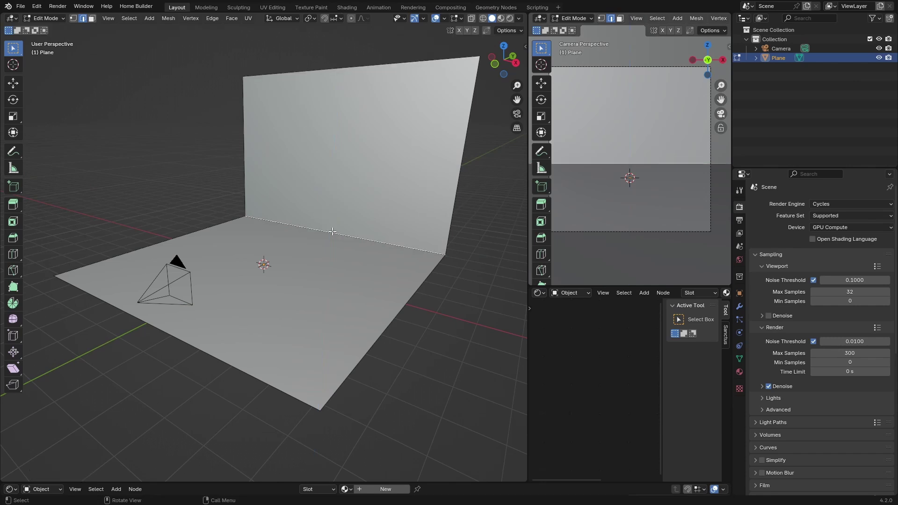
key("ctrl+b")
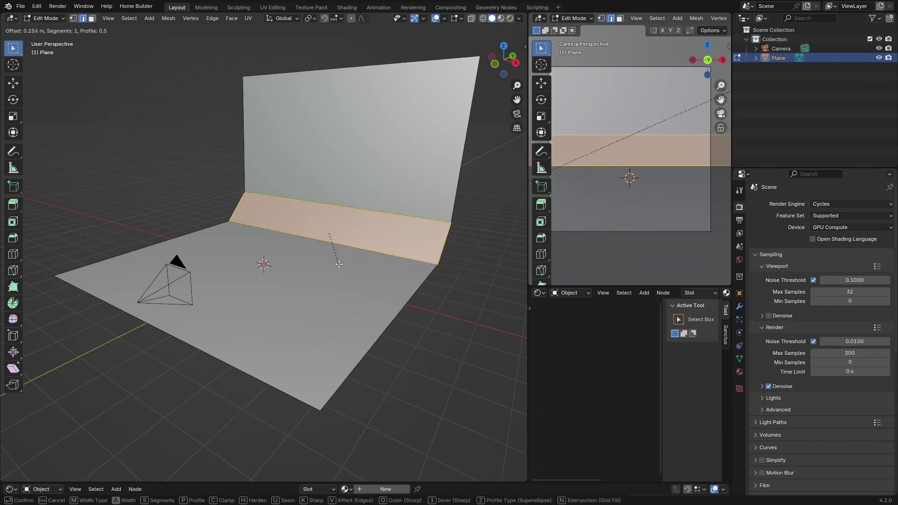
scroll(343, 267, "up", 10)
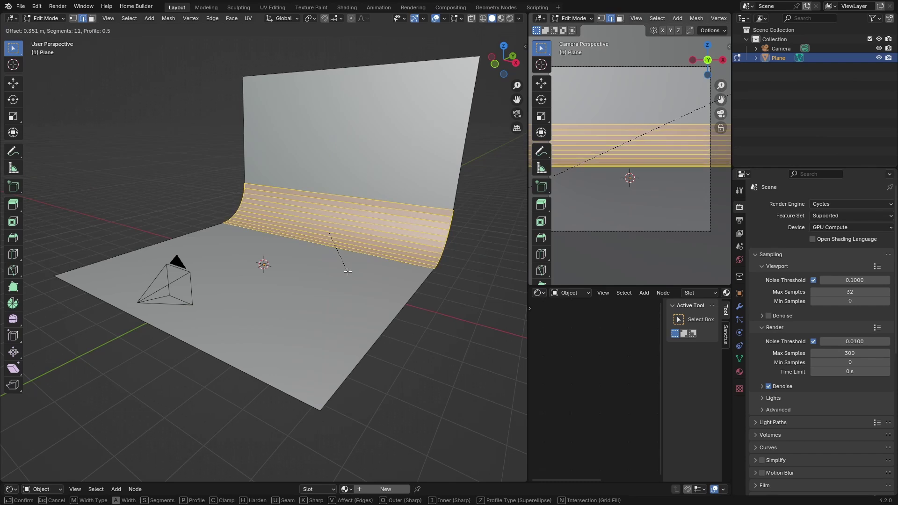
scroll(348, 271, "up", 6)
left_click(346, 271)
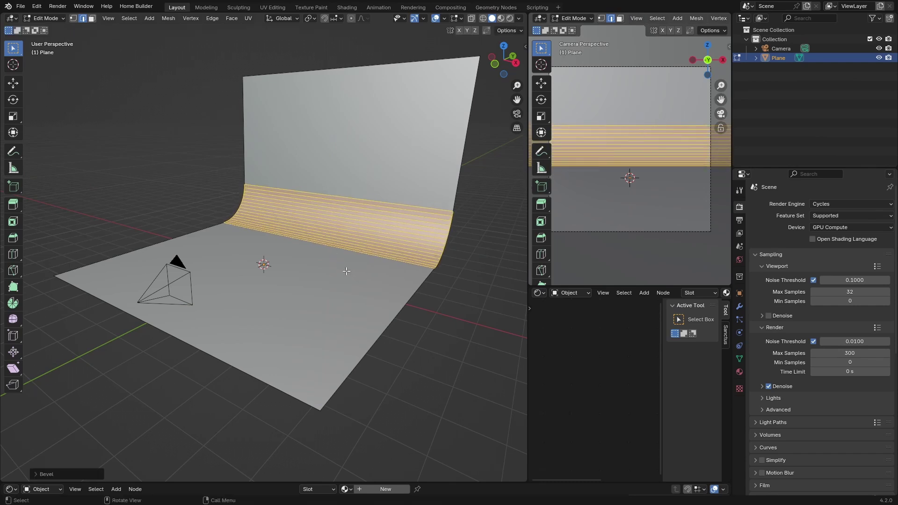
Return to Object Mode and apply smooth shading to the curved backdrop.
key("Tab")
right_click(331, 234)
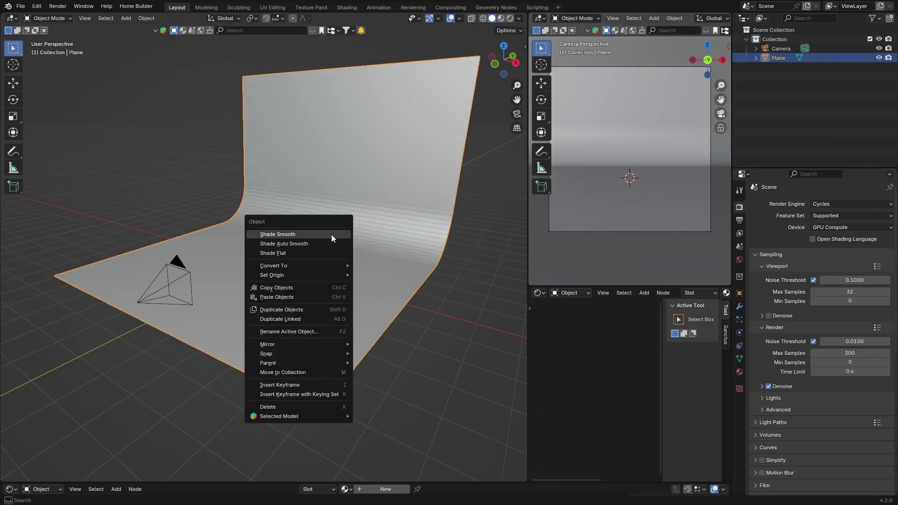
left_click(333, 234)
Look through the camera and set its vertical lens shift (Shift Y) to 0.100.
mouse_move(390, 277)
middle_mouse_down()
mouse_move(297, 272)
mouse_move(390, 275)
middle_mouse_up()
left_click(516, 113)
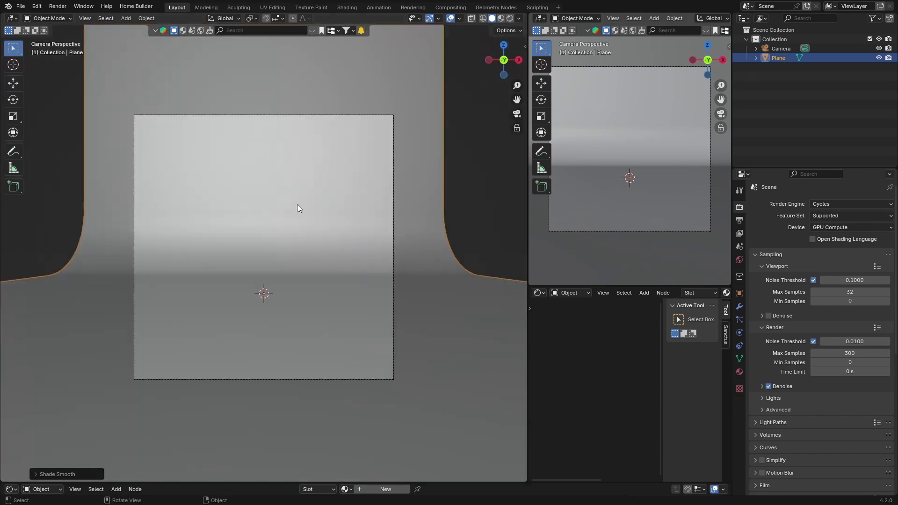
scroll(298, 207, "up", 2)
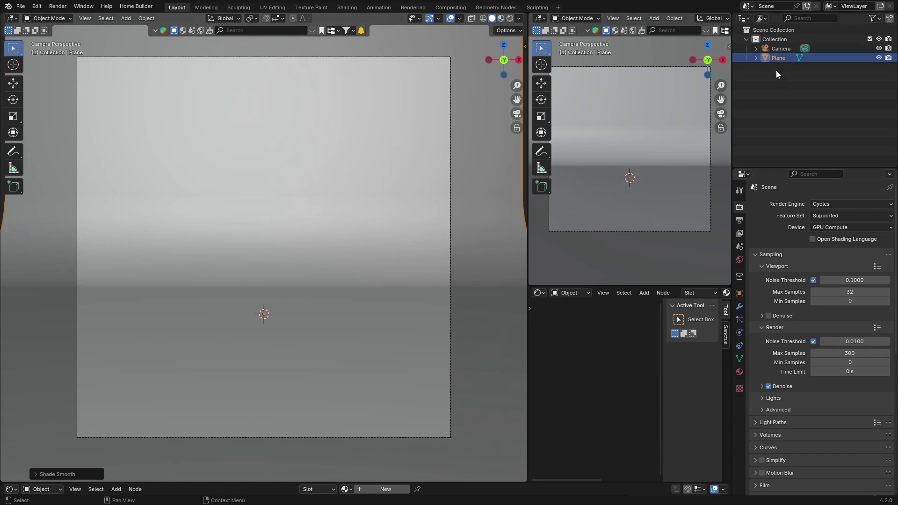
left_click(776, 49)
left_click(737, 332)
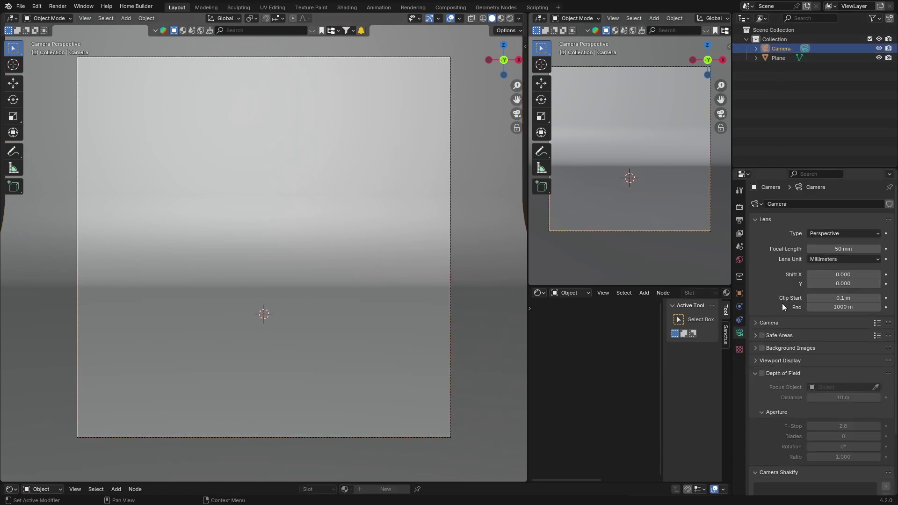
left_click_drag(844, 283, 860, 283)
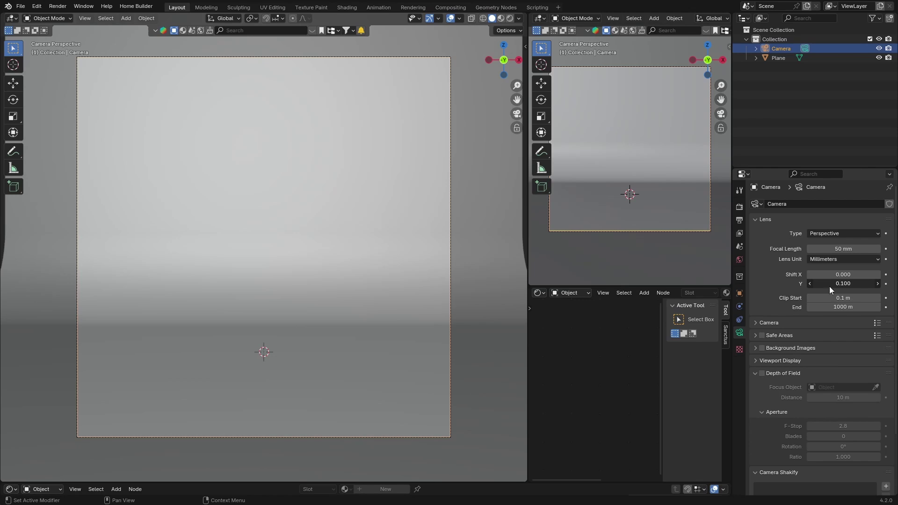
Add a monkey head mesh and raise it about 1.3 m along Z so it sits above the floor.
scroll(347, 250, "down", 2)
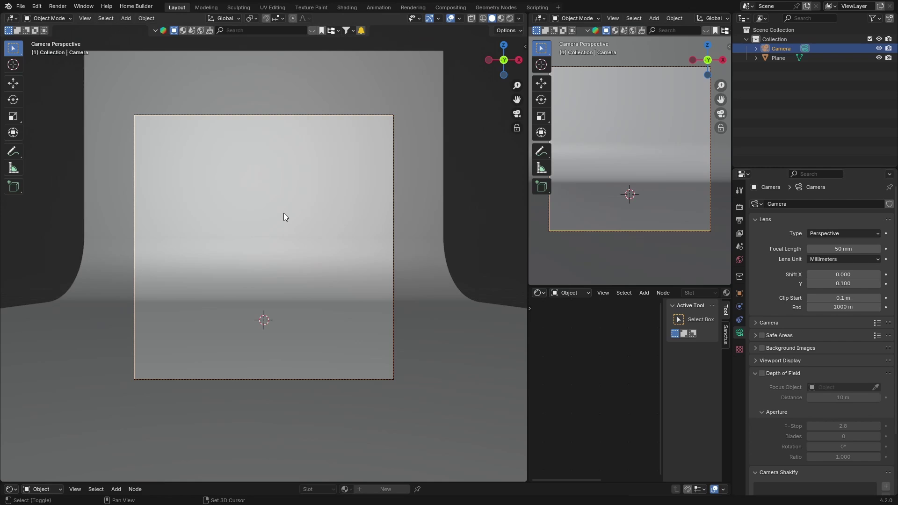
key("shift+a")
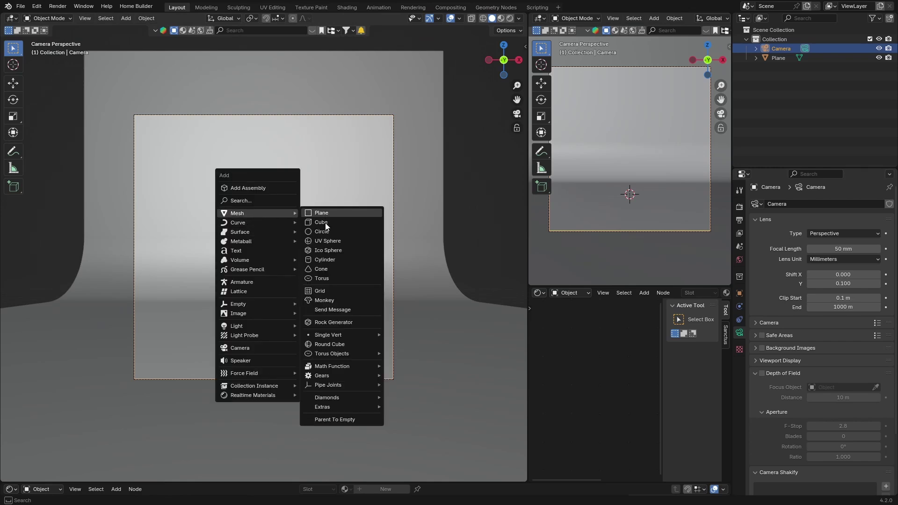
left_click(333, 299)
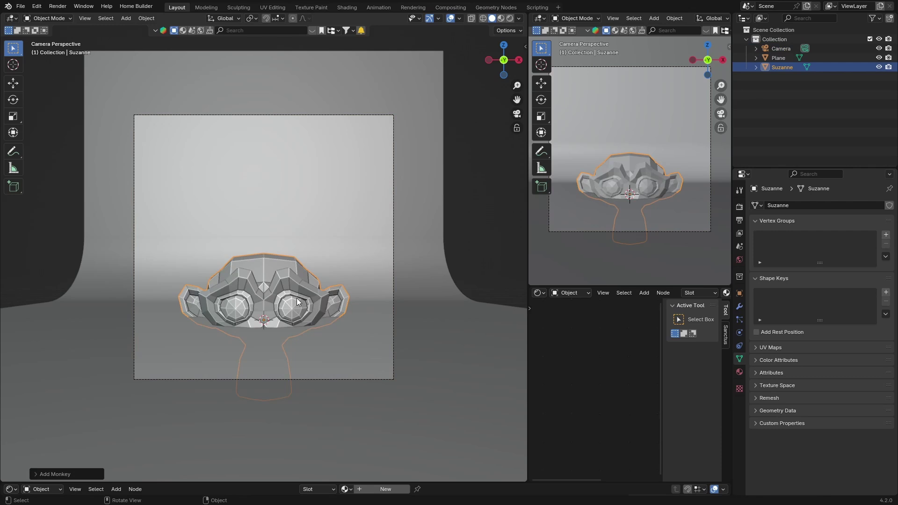
left_click(518, 60)
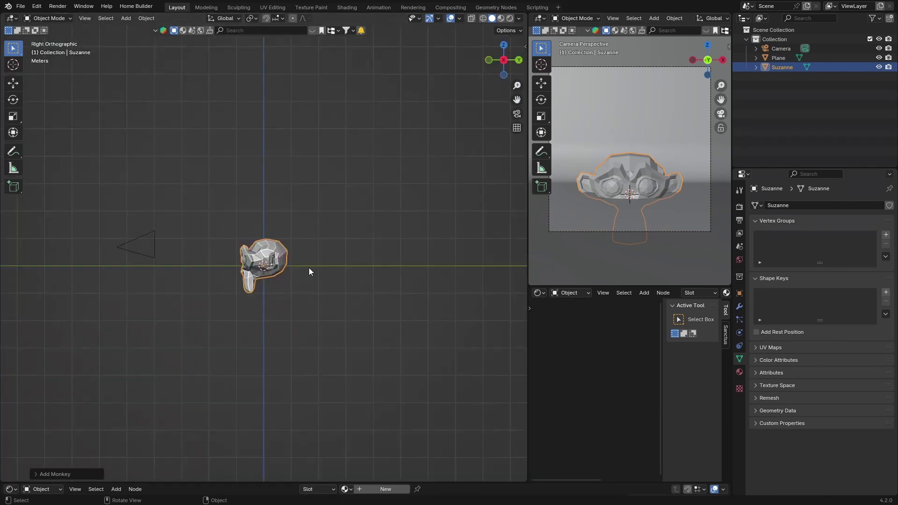
key("g")
key("z")
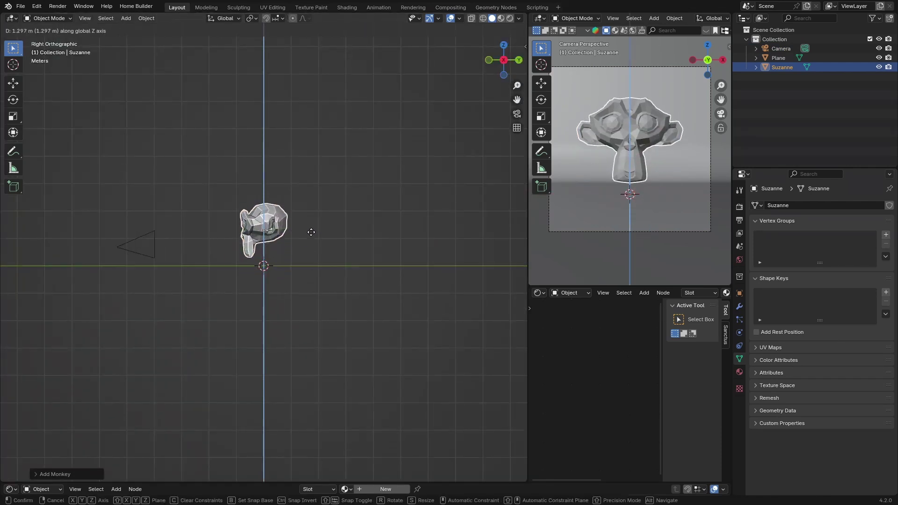
left_click(311, 232)
middle_click_drag(311, 232, 330, 255)
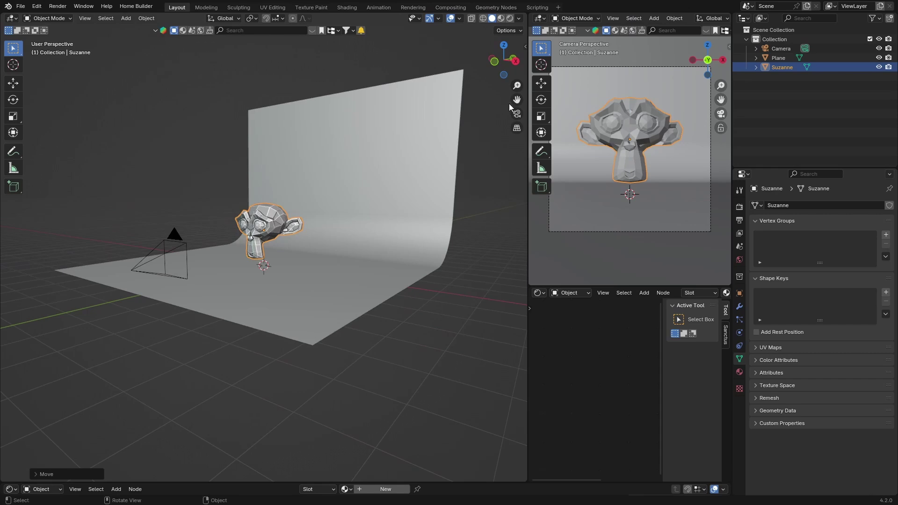
Scale the monkey head down to about two-thirds in the camera view and nudge it about 0.06 m along Y.
left_click(516, 113)
key("s")
left_click(321, 211)
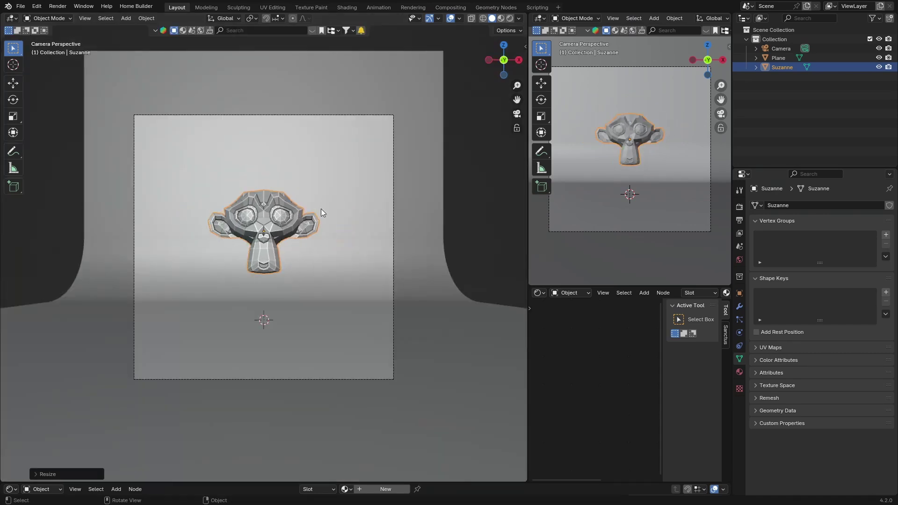
key("g")
key("x")
key("y")
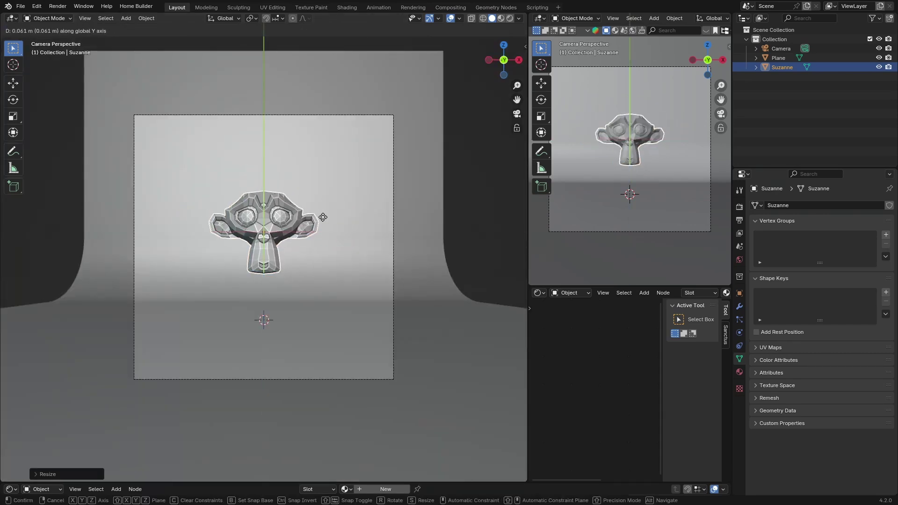
left_click(323, 217)
Move the monkey head lower in the camera frame and scale it up slightly.
key("g")
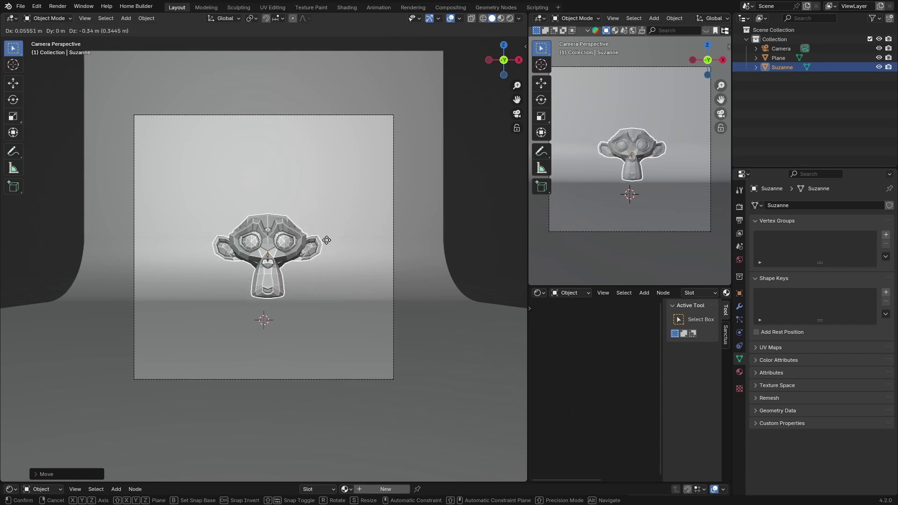
left_click(328, 244)
scroll(279, 258, "up", 1)
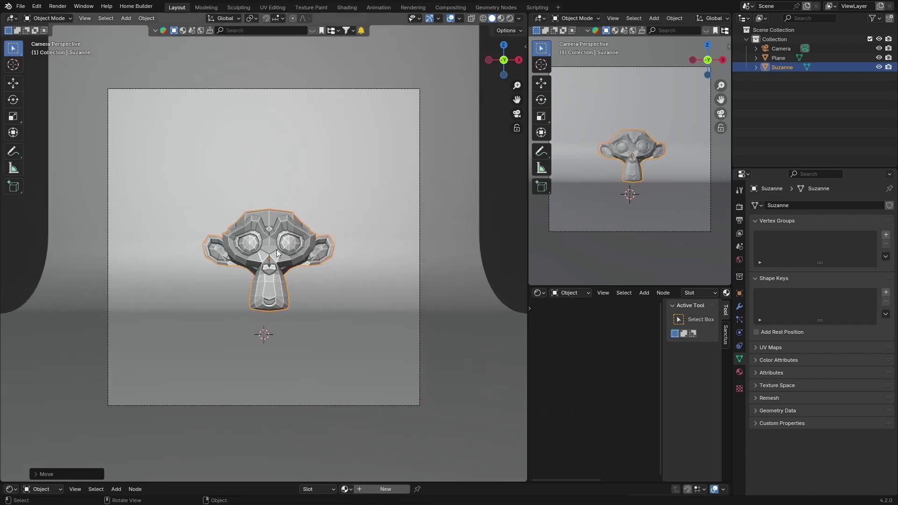
key("s")
left_click(277, 246)
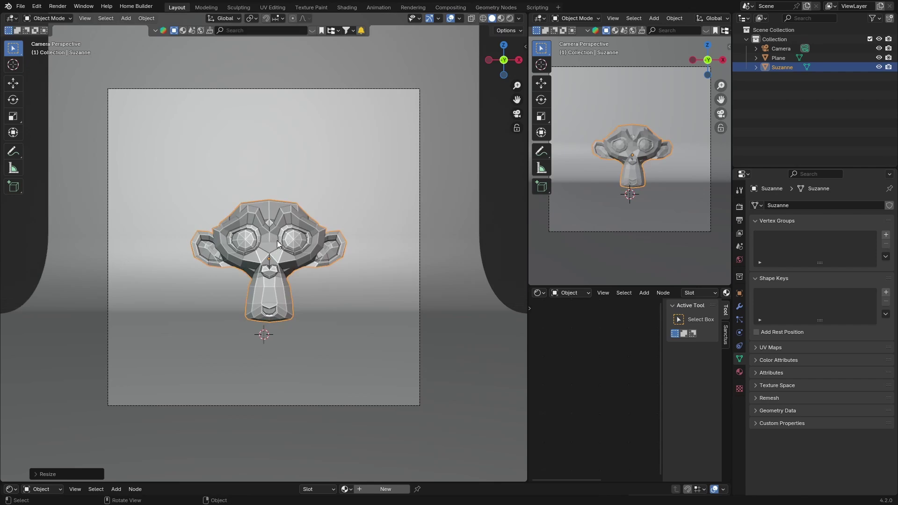
Add a Subdivision Surface modifier to the monkey head.
left_click(740, 307)
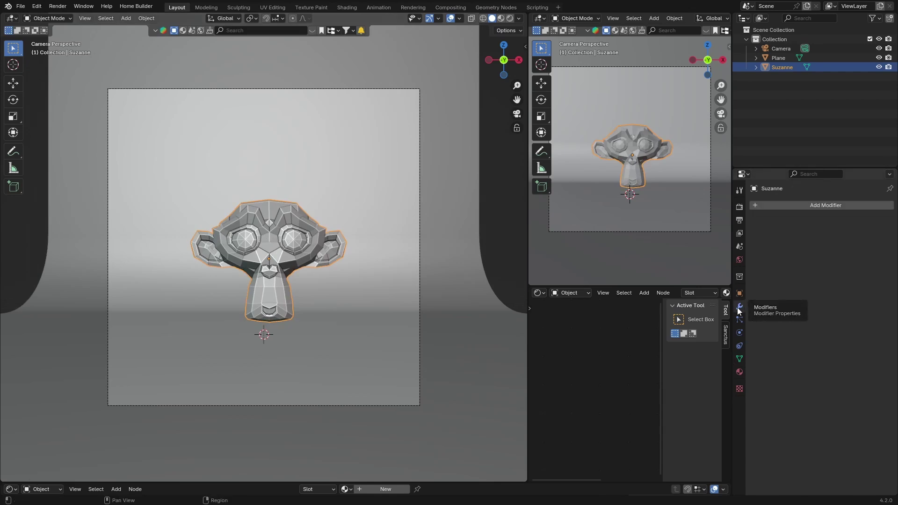
left_click(784, 205)
left_click(759, 206)
type("su")
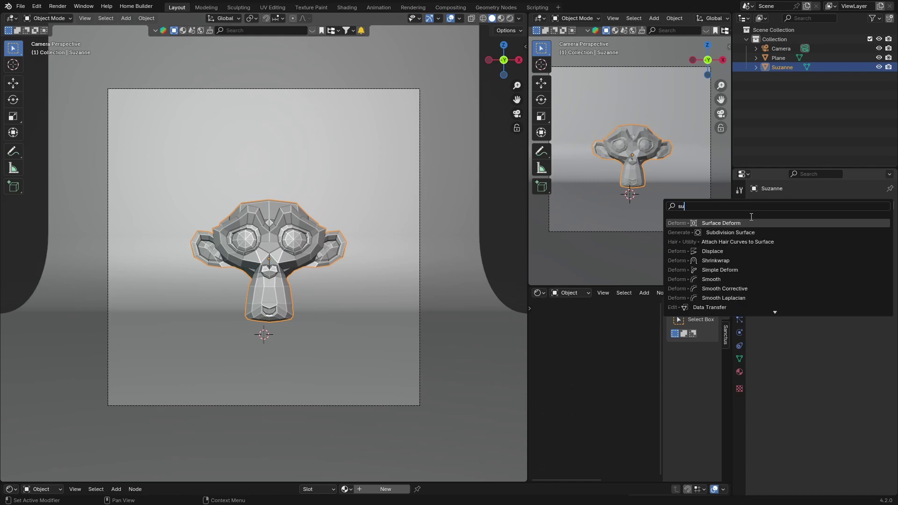
key("Down")
key("Return")
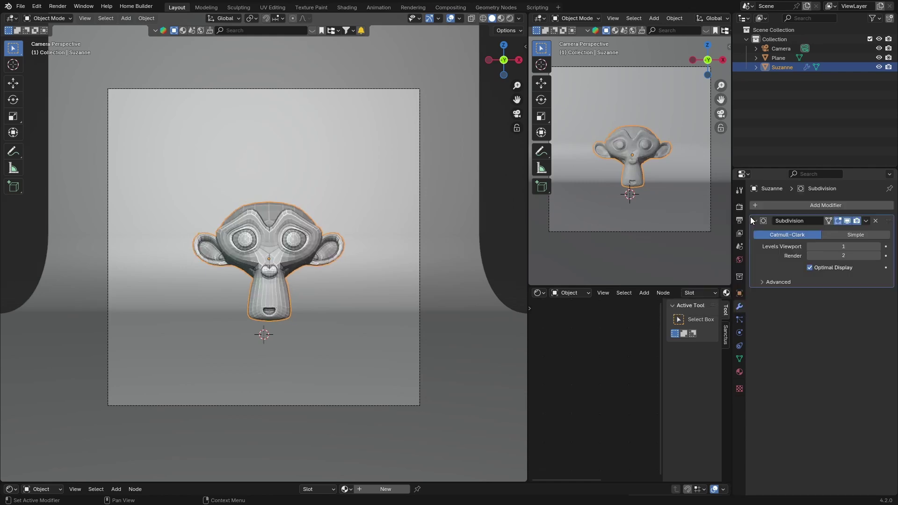
Set the Subdivision modifier's viewport levels to 2 and apply smooth shading to the monkey head.
left_click(861, 246)
type("2")
key("Return")
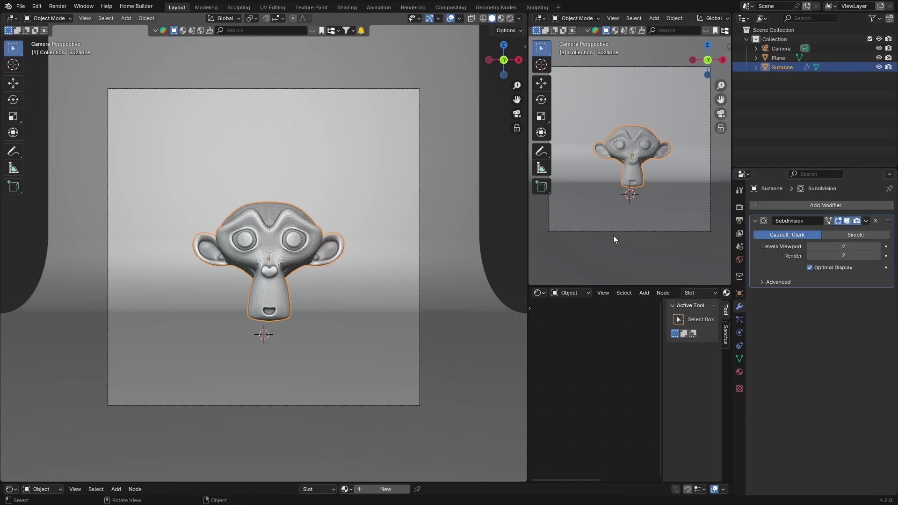
right_click(271, 226)
left_click(268, 227)
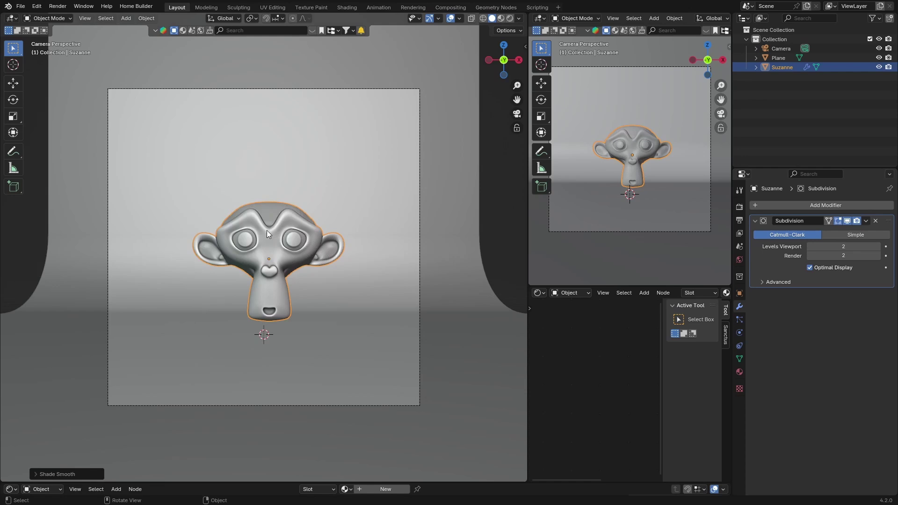
Preview the camera view in rendered shading and light it with the scene world instead of the studio HDRI.
left_click(484, 181)
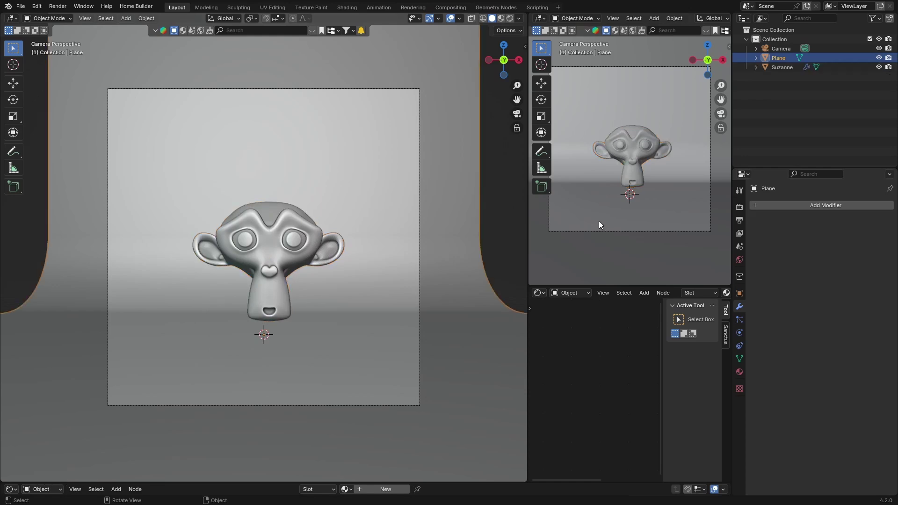
left_click(509, 17)
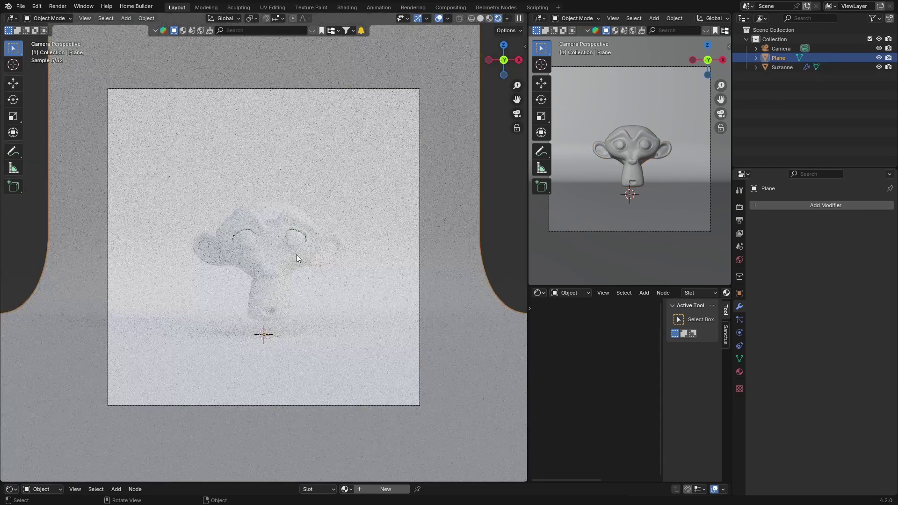
left_click(507, 18)
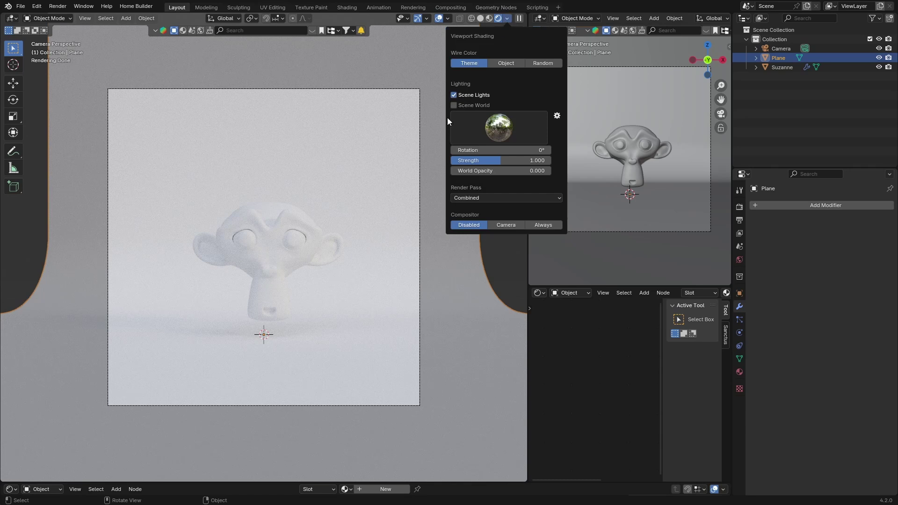
left_click(451, 106)
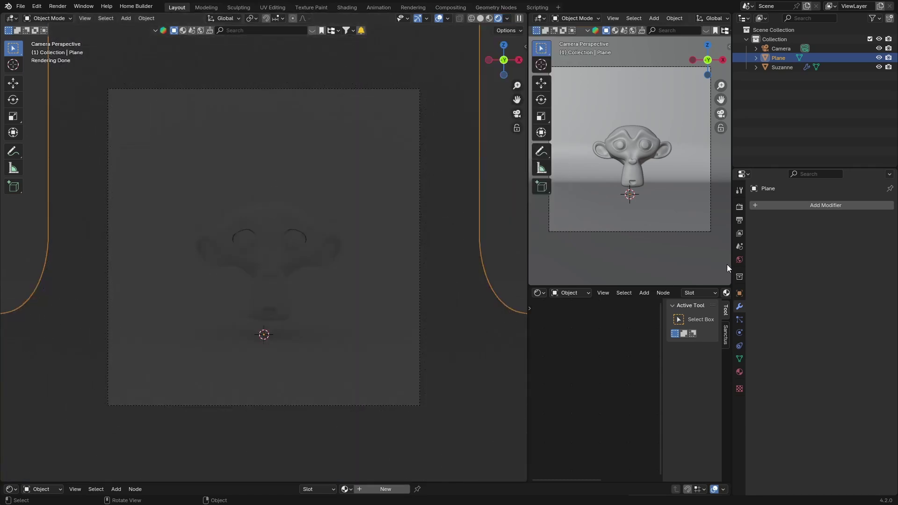
Set the world background color to black, with a value of 0.
left_click(739, 259)
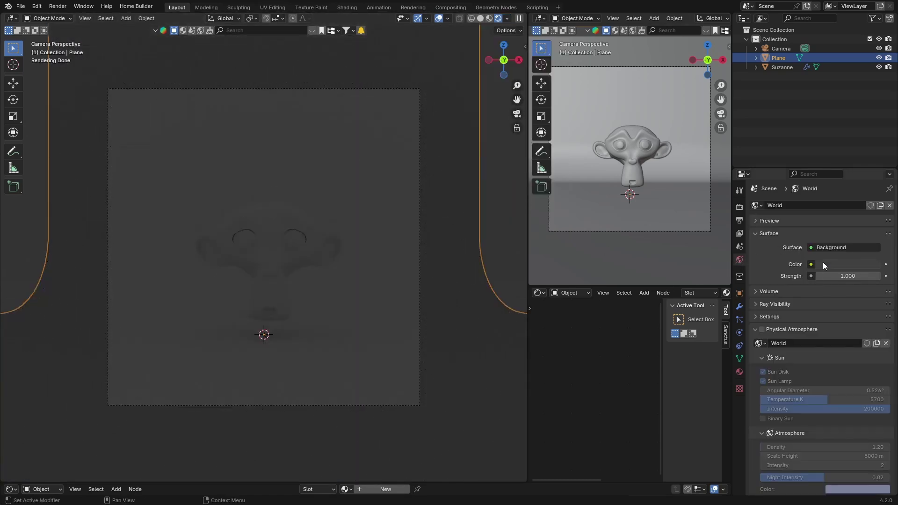
left_click(823, 264)
left_click_drag(872, 179, 872, 198)
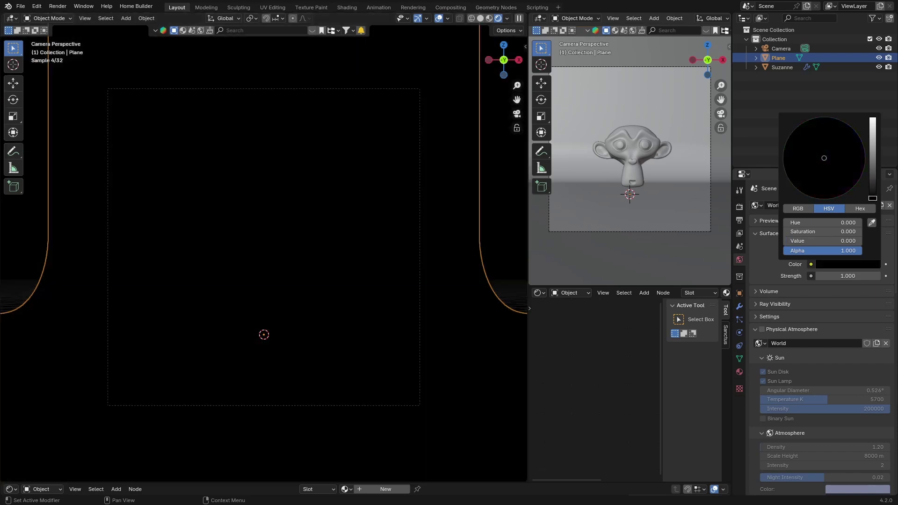
Return the main viewport to solid shading and add a point light to the scene.
left_click(480, 18)
mouse_move(325, 313)
middle_mouse_down()
mouse_move(329, 305)
mouse_move(268, 307)
mouse_move(327, 314)
mouse_move(276, 225)
middle_mouse_up()
left_click(283, 208)
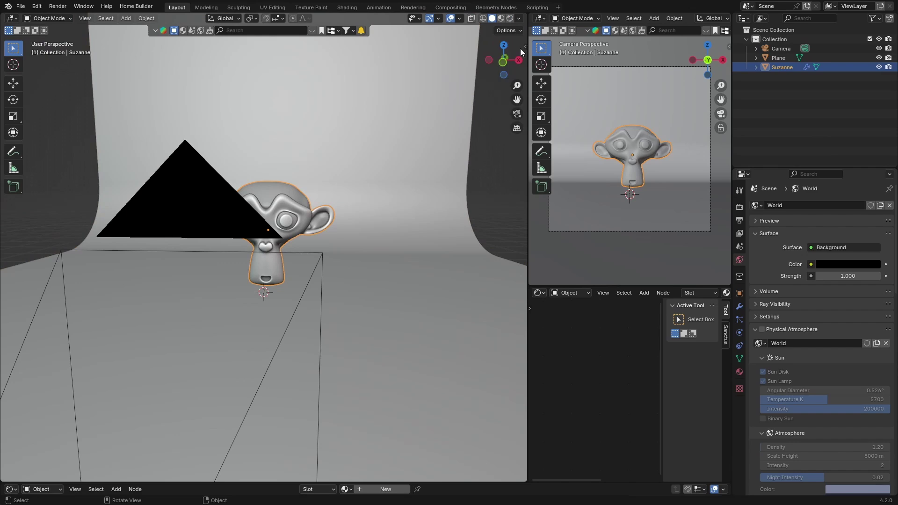
left_click(461, 195)
left_click(517, 113)
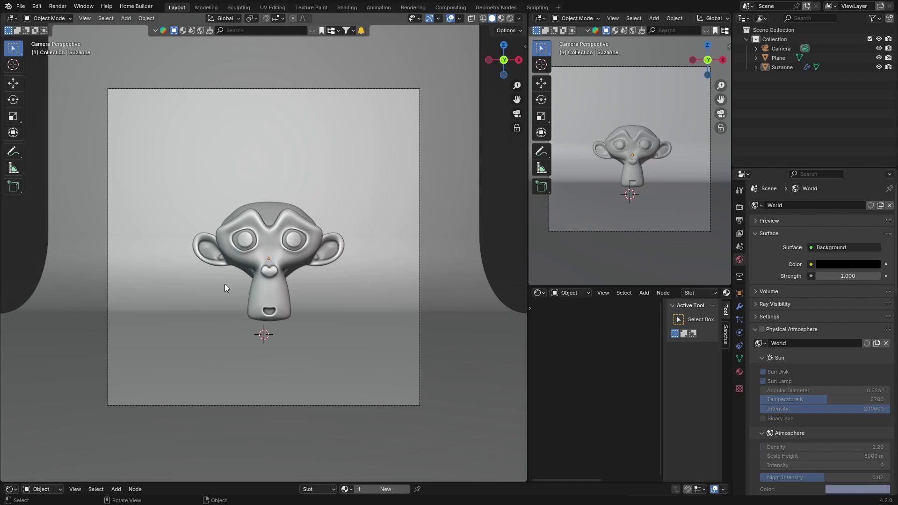
key("shift+a")
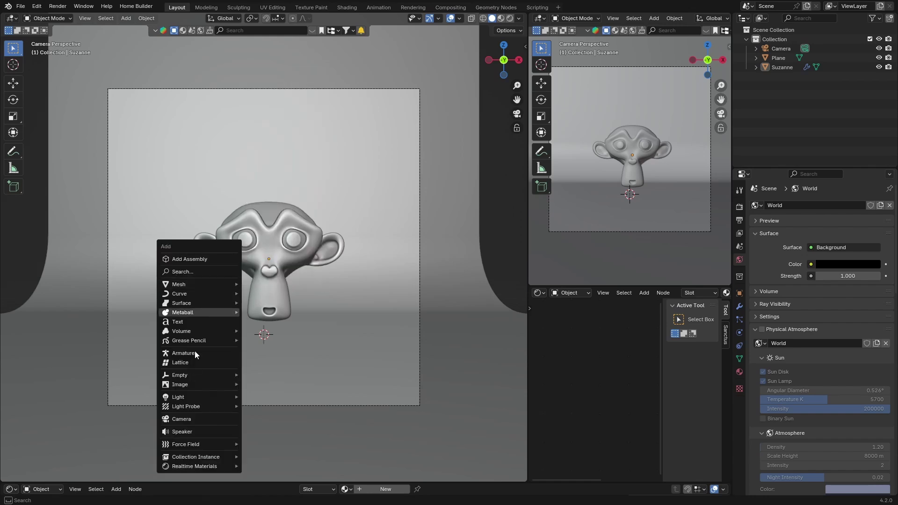
mouse_move(179, 397)
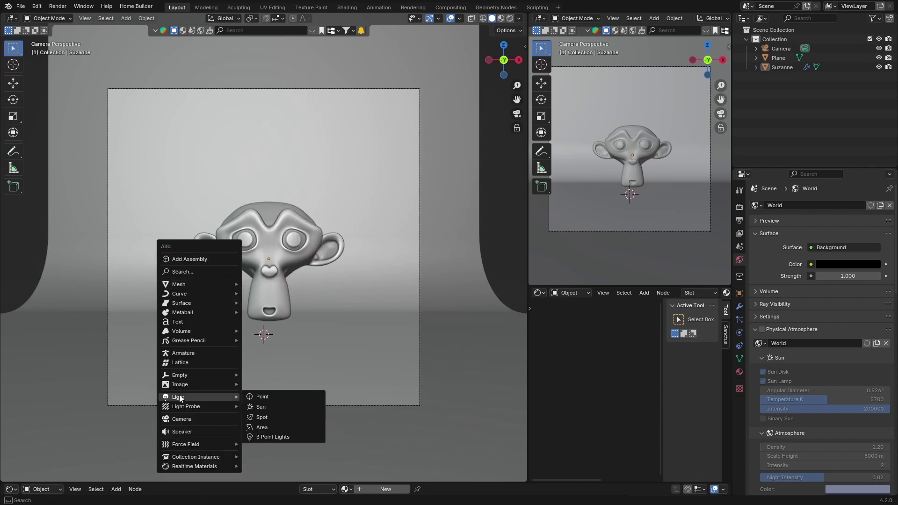
left_click(263, 397)
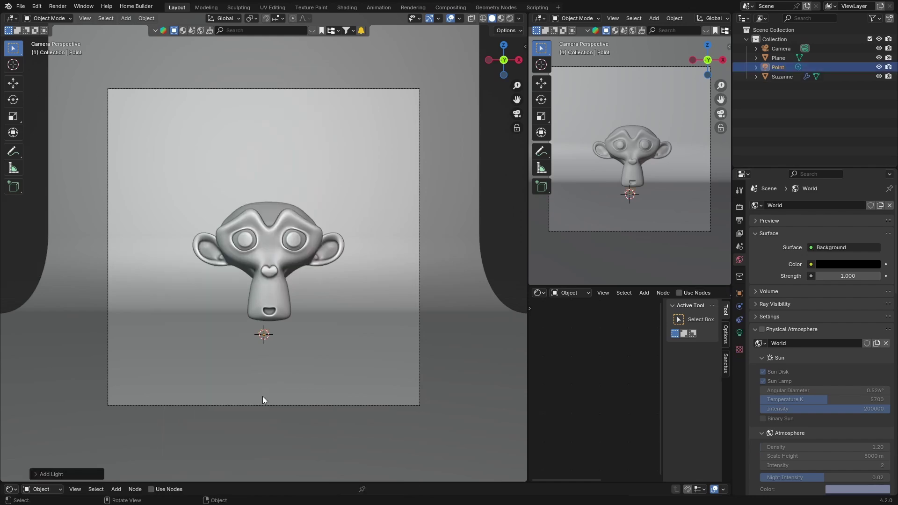
Raise the point light along Z to the monkey head's eye height, working in the right side view.
left_click(518, 61)
key("g")
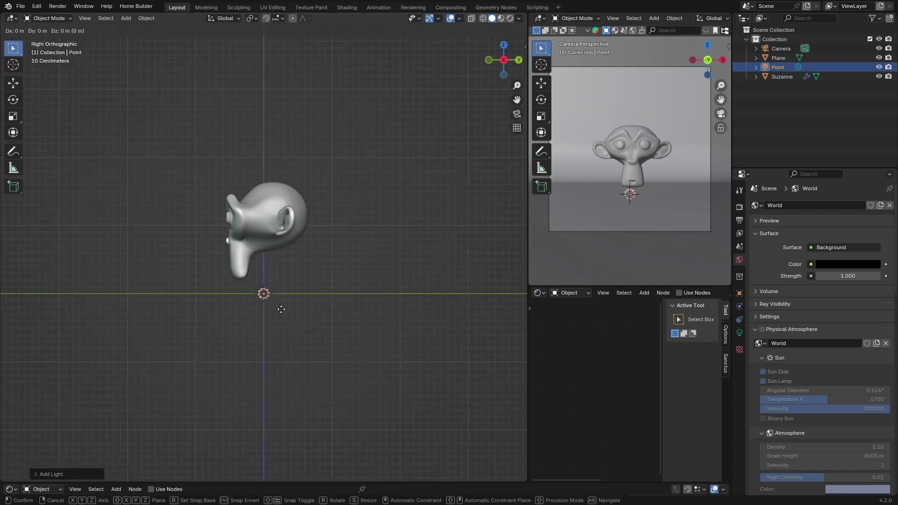
key("z")
left_click(282, 231)
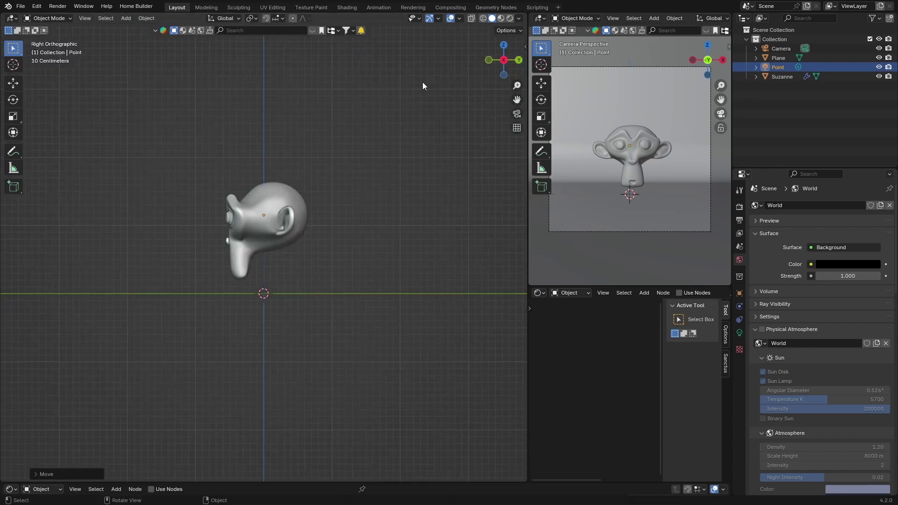
In a wireframe top view, move the point light along Y in front of the monkey head and along negative X to its side.
left_click(504, 46)
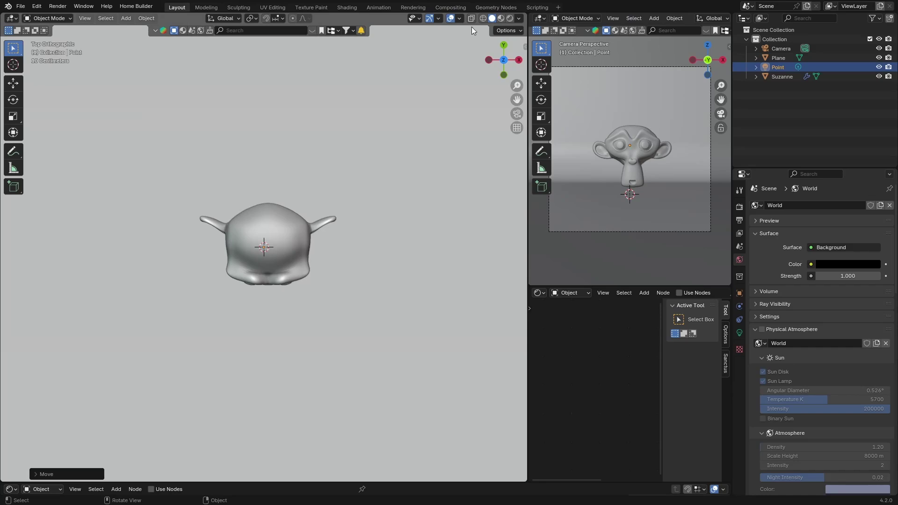
left_click(483, 19)
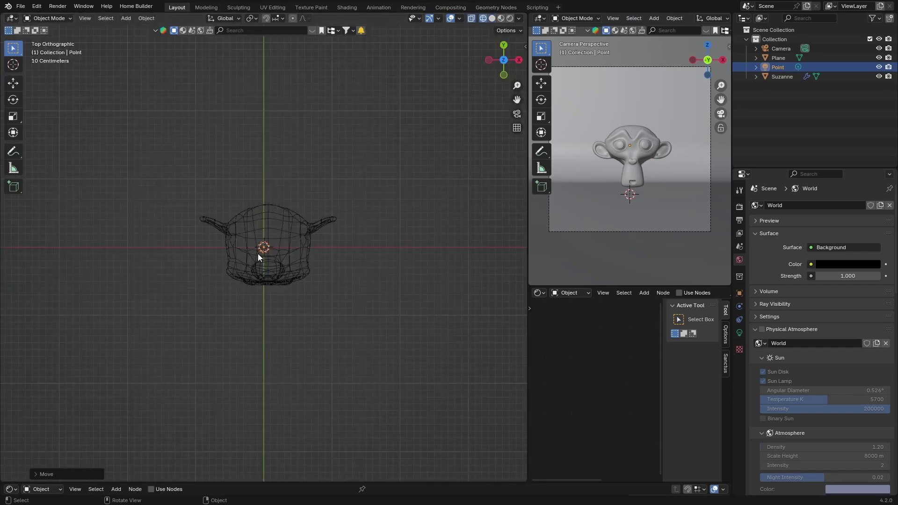
key("g")
key("y")
left_click(262, 344)
key("g")
key("x")
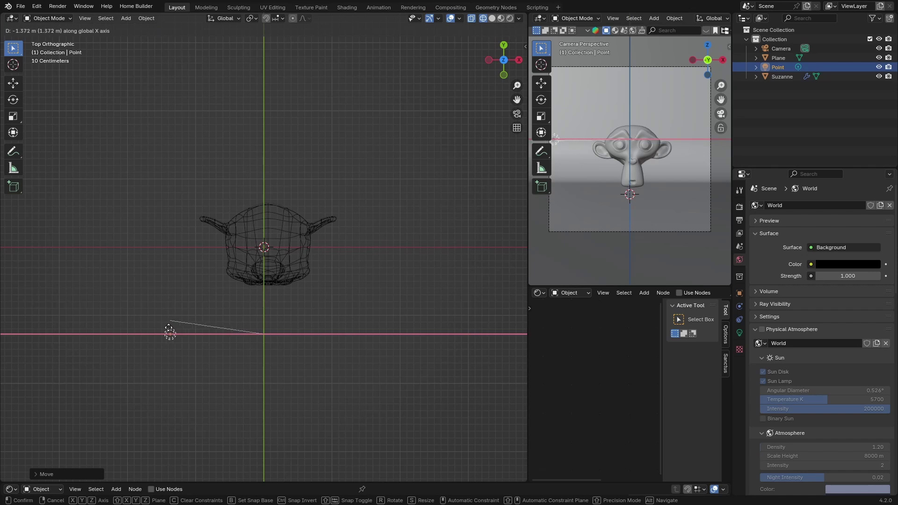
left_click(196, 333)
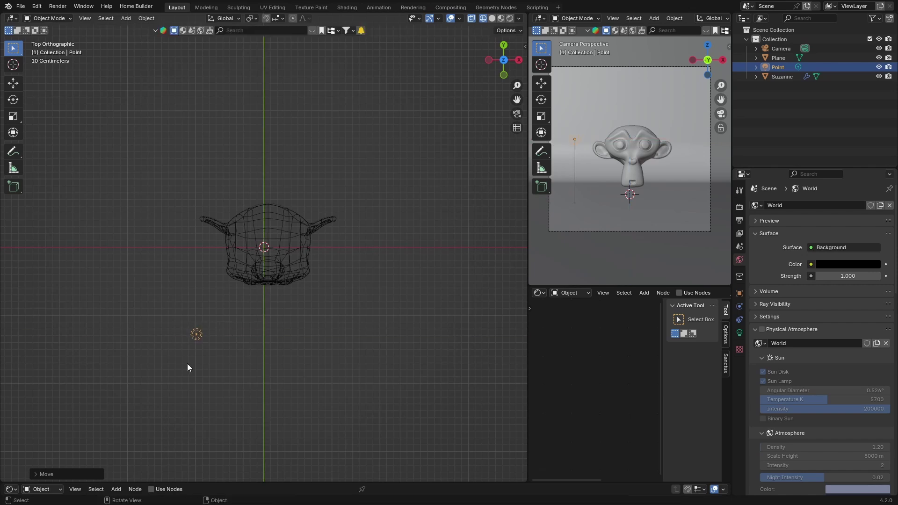
Preview the point light's effect through the camera in rendered shading and display the light's settings.
middle_click_drag(187, 363, 196, 278)
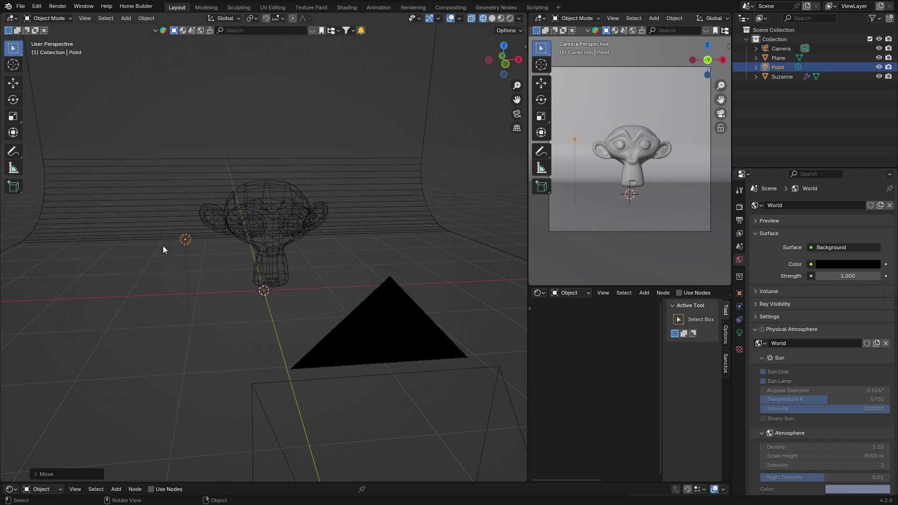
left_click(517, 114)
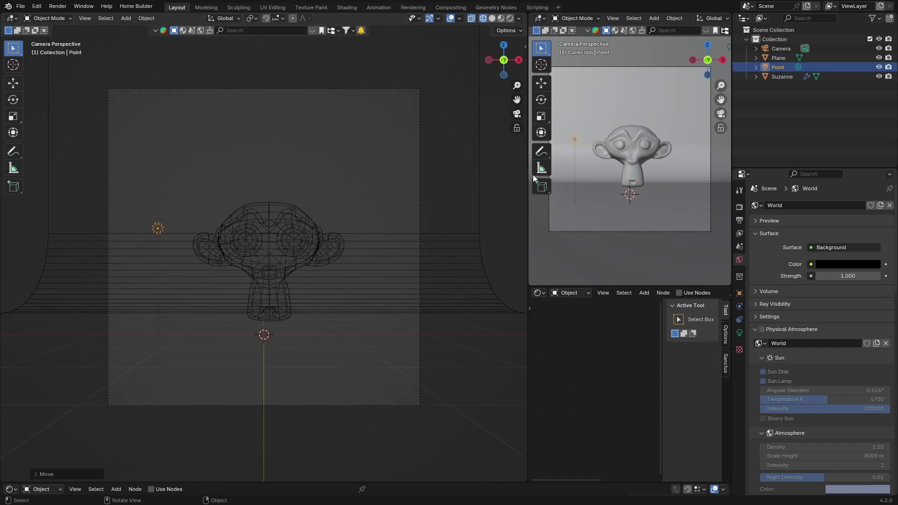
left_click(510, 19)
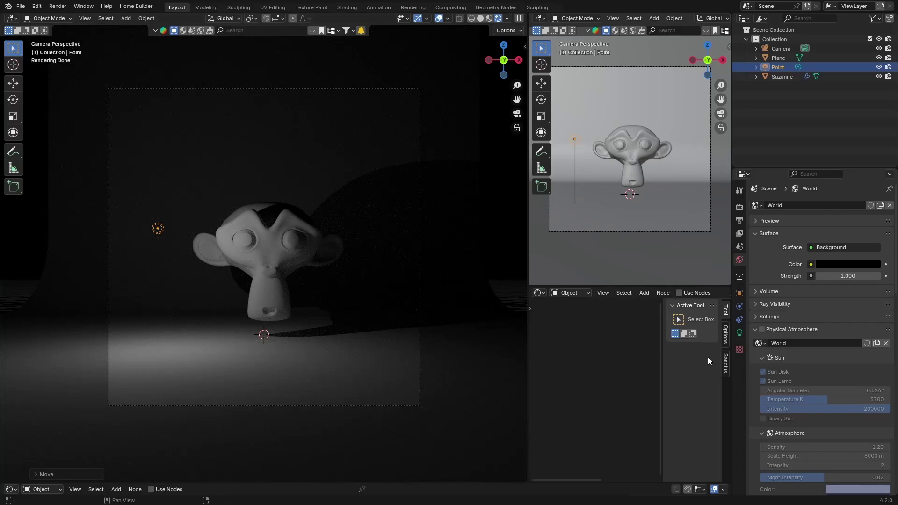
left_click(739, 333)
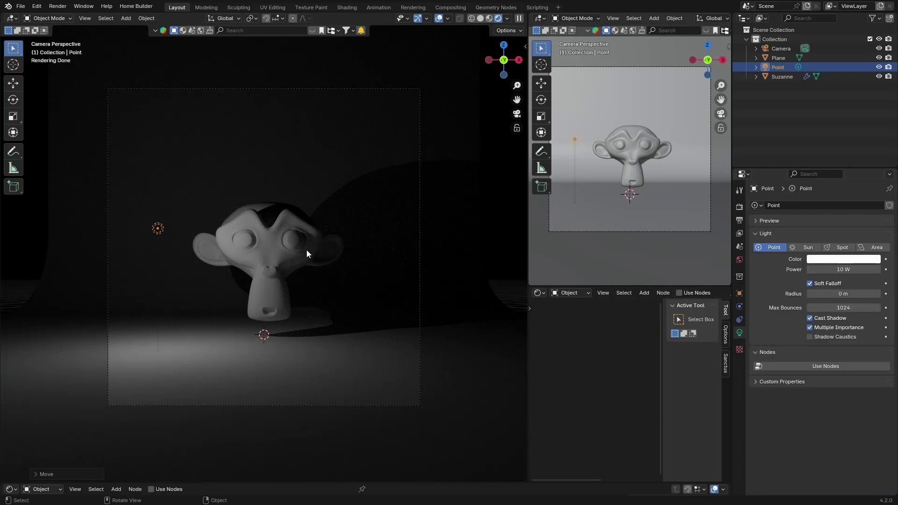
Hide the backdrop plane to check the light on the monkey head alone, and show the plane again.
left_click(455, 125)
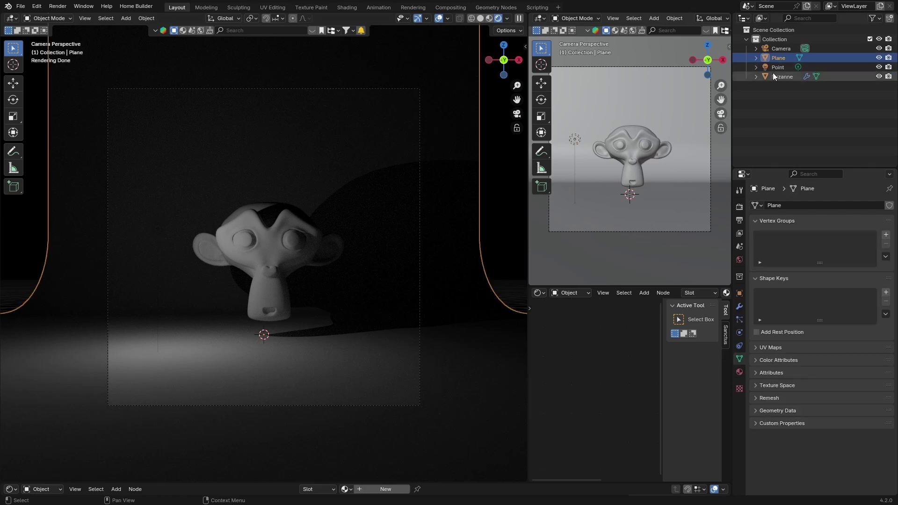
left_click(878, 58)
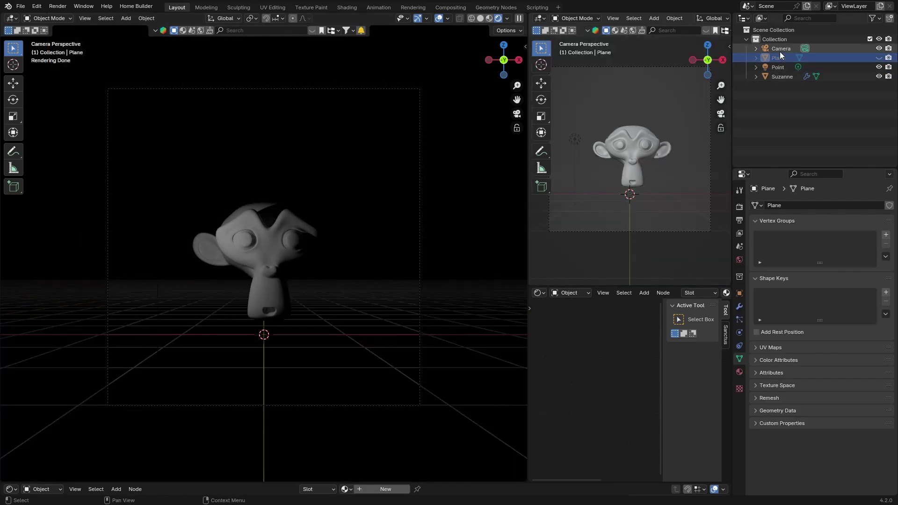
left_click(877, 57)
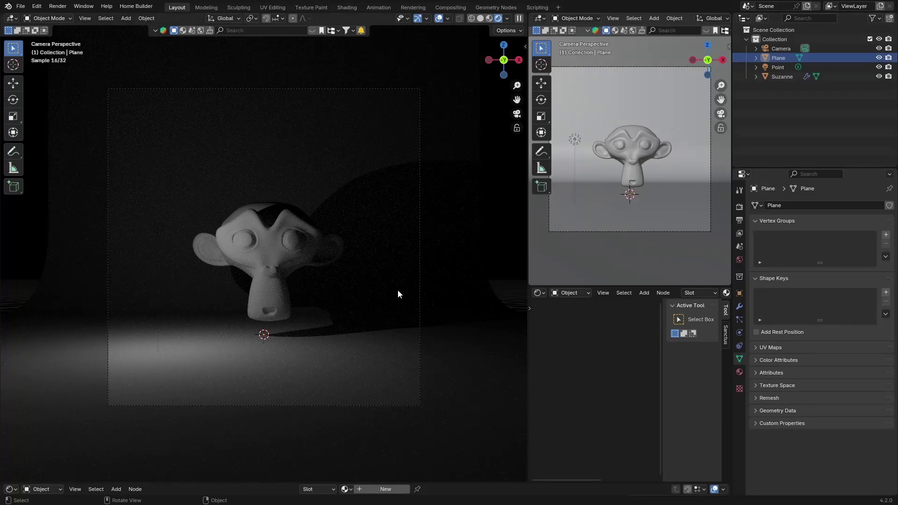
Give the backdrop plane a new material with a black base color.
left_click(739, 372)
left_click(808, 248)
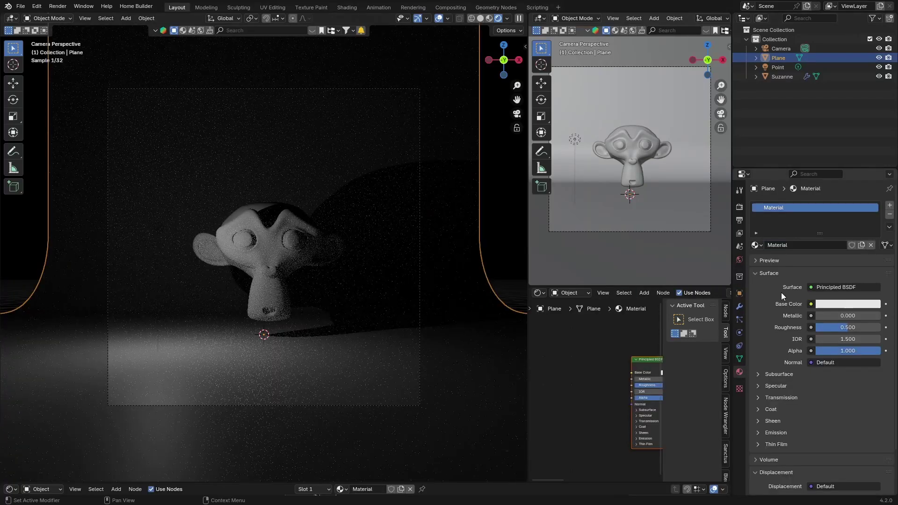
left_click(820, 305)
left_click_drag(872, 169, 872, 238)
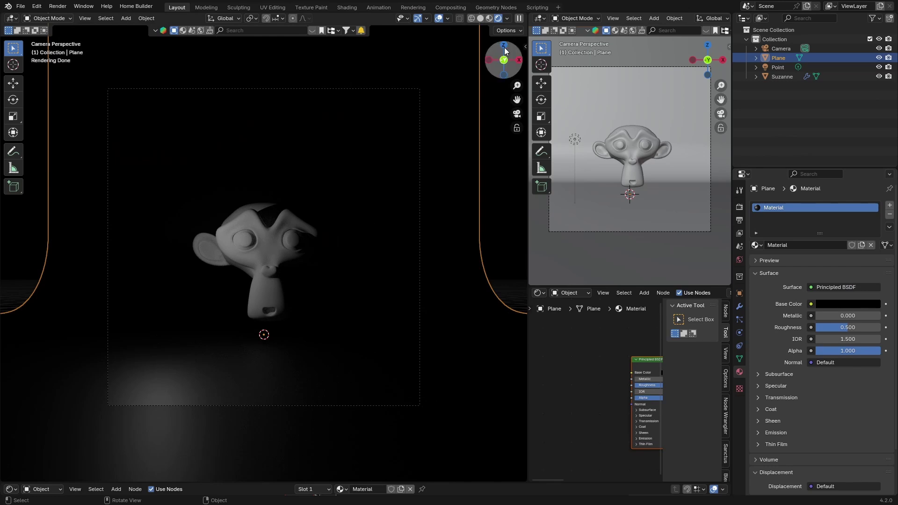
Switch the main viewport to solid shading and add a second point light.
left_click(481, 18)
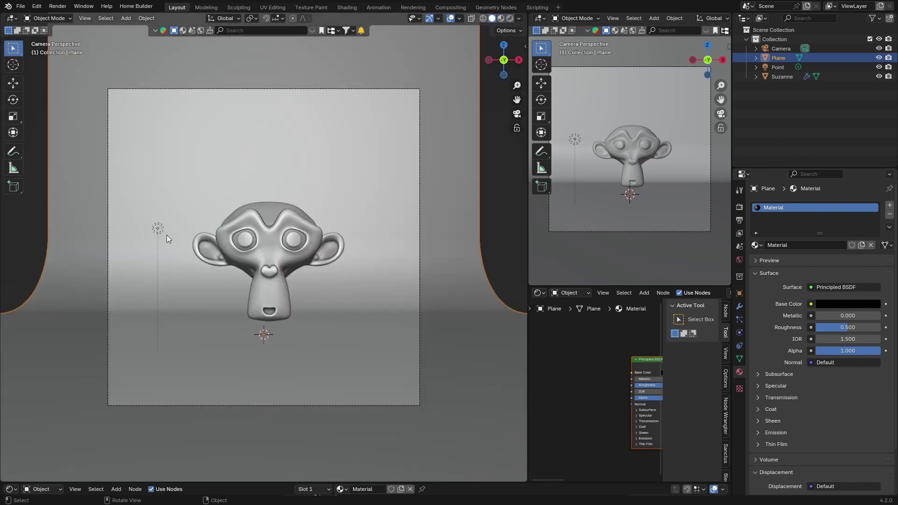
key("shift+a")
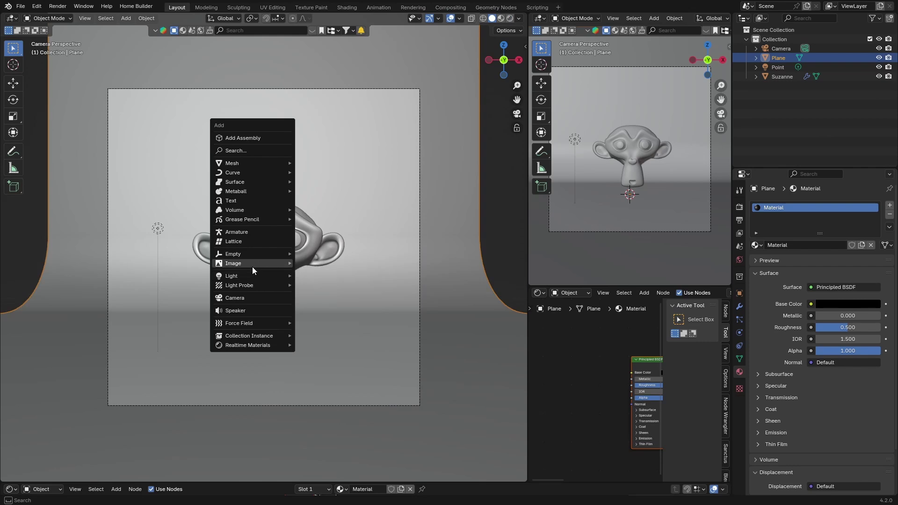
mouse_move(251, 276)
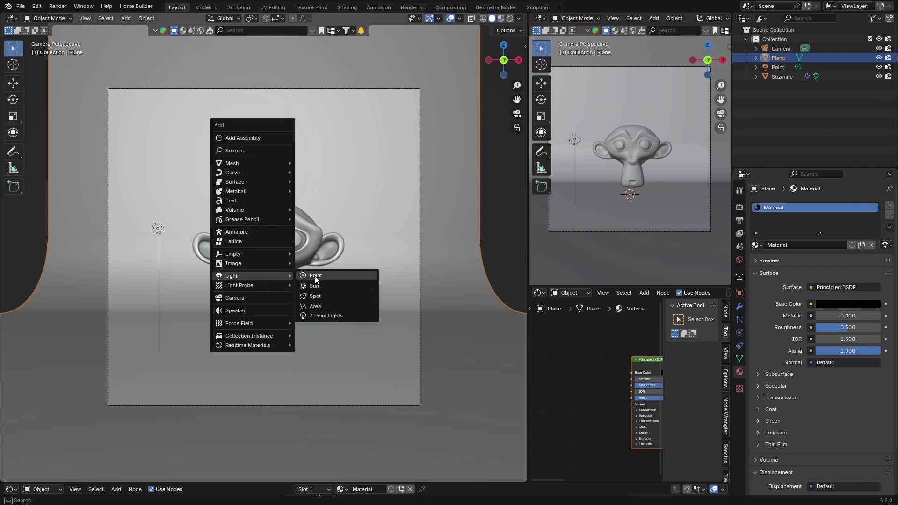
left_click(315, 276)
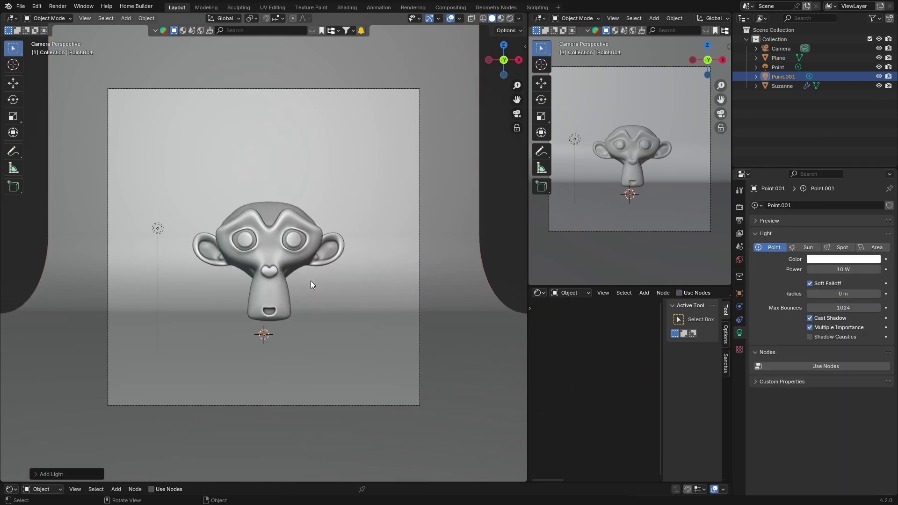
Raise the second point light along Z to about the monkey head's eye height in the right side view.
left_click(519, 60)
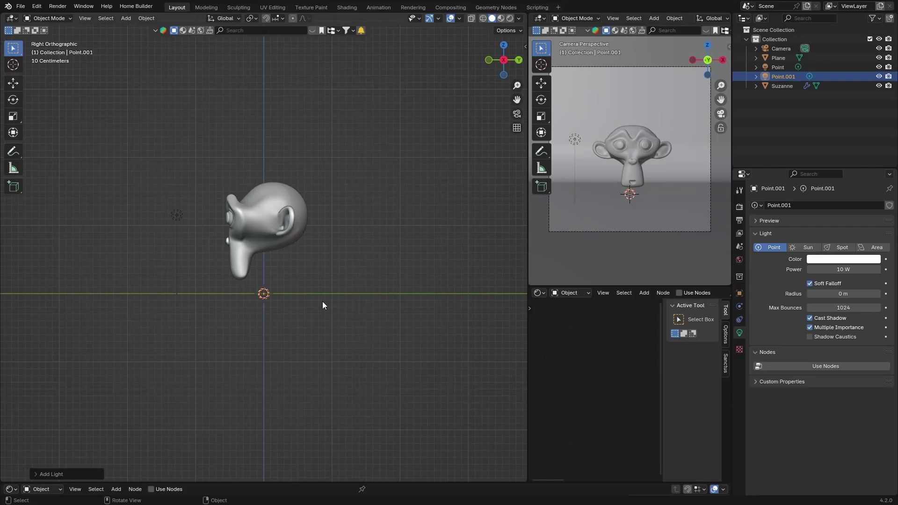
key("g")
key("y")
key("z")
left_click(313, 220)
Move the second point light along positive X, just beyond the ear opposite the first light, and return to the camera view.
left_click(503, 44)
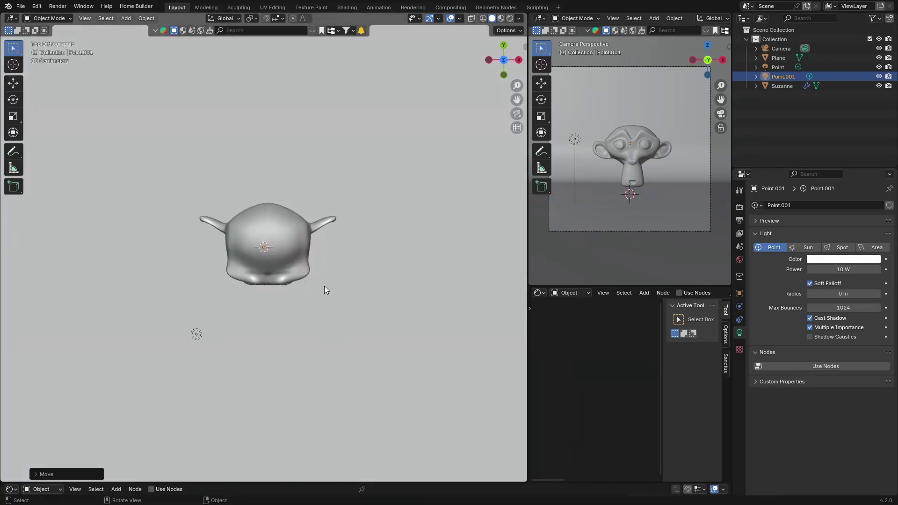
key("g")
key("x")
left_click(427, 299)
key("g")
key("x")
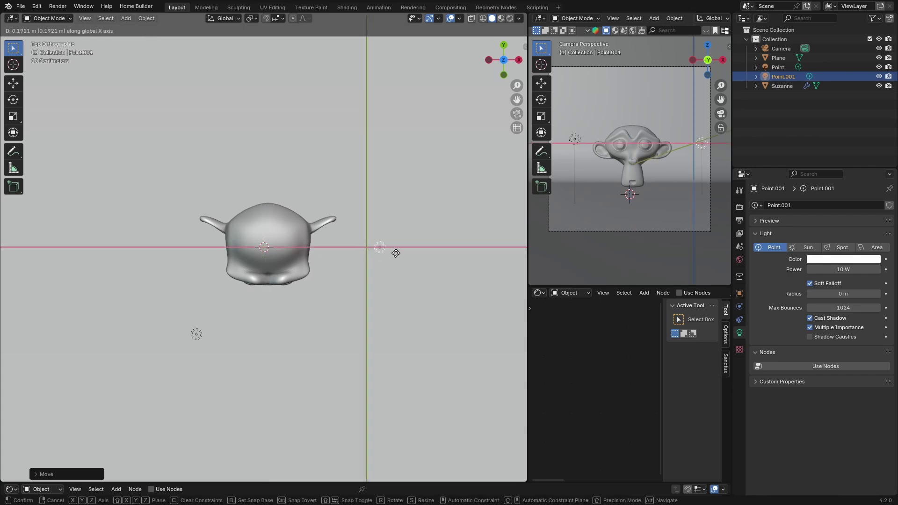
left_click(397, 254)
key("g")
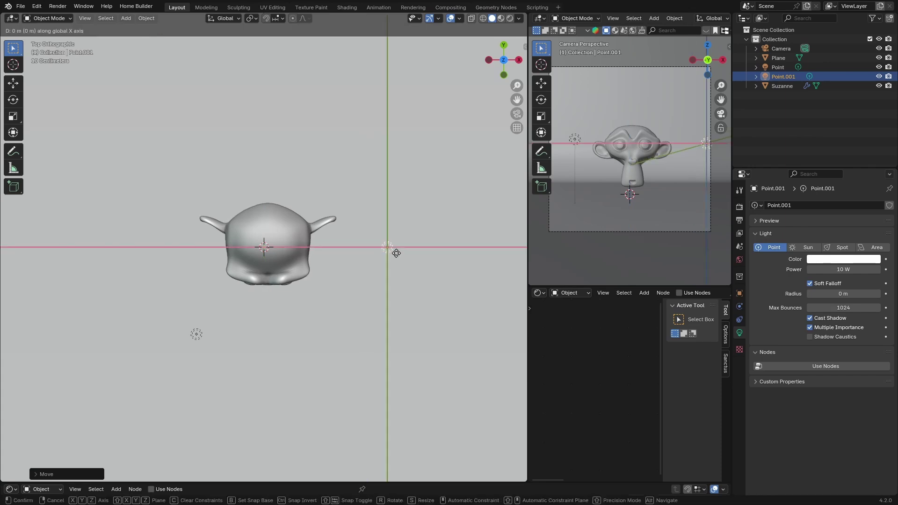
key("x")
left_click(380, 255)
left_click(517, 114)
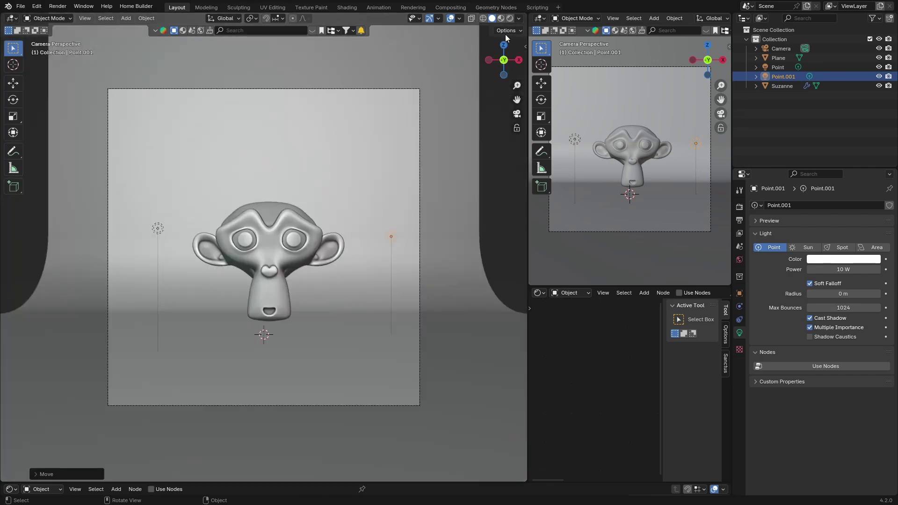
Switch the main viewport to rendered shading, set the second point light's power to 4 W and the first's to 38.9 W.
left_click(509, 19)
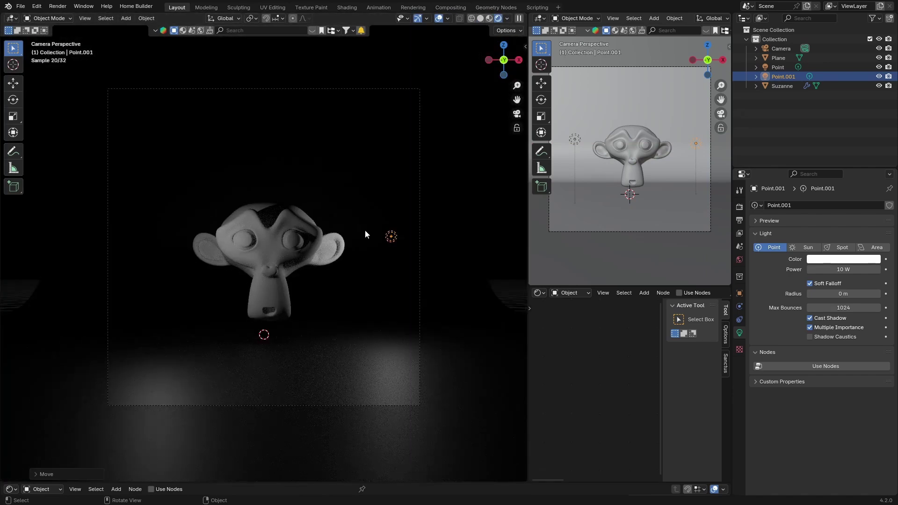
left_click(810, 270)
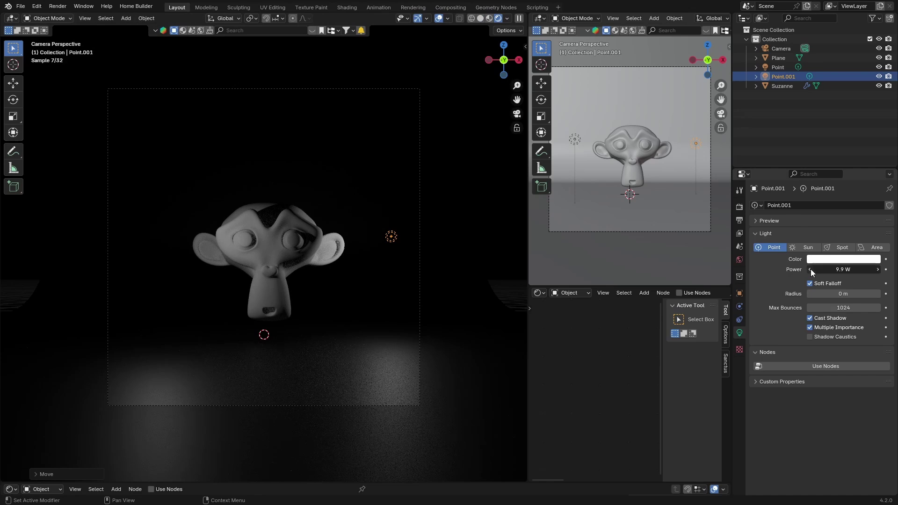
left_click_drag(811, 272, 730, 273)
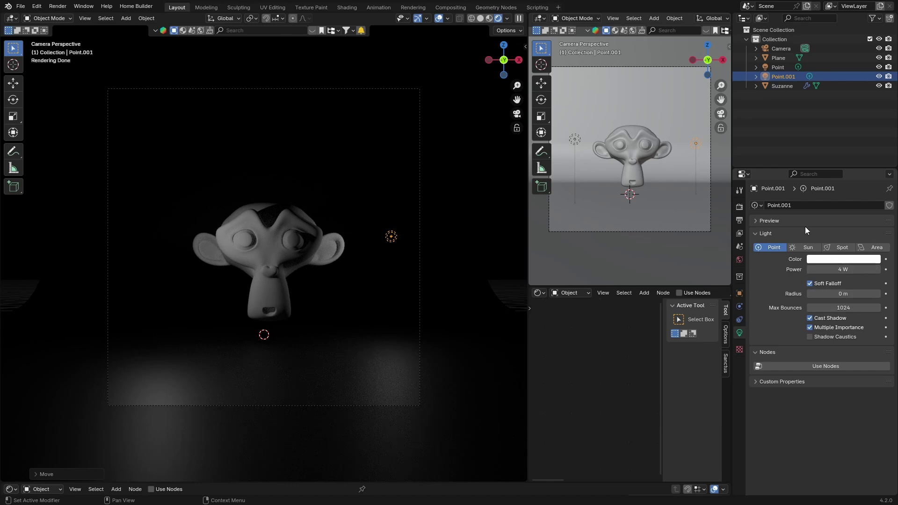
left_click(780, 67)
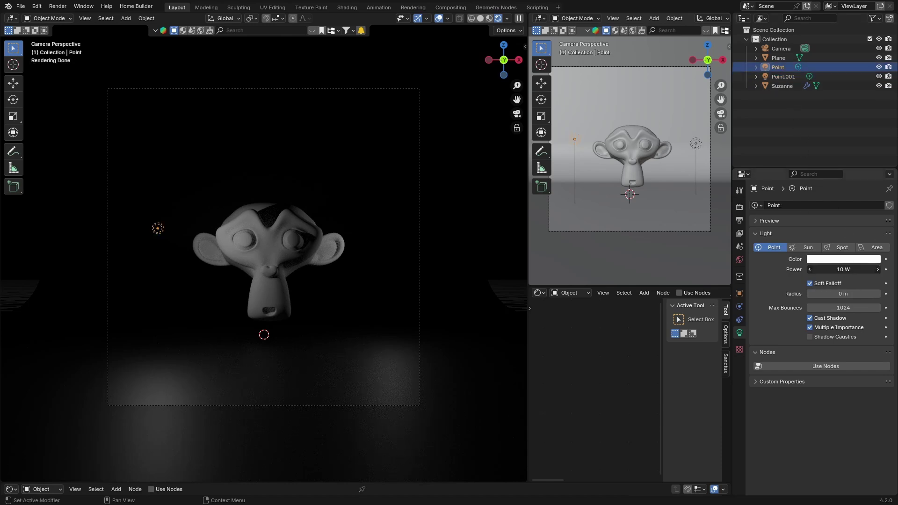
left_click_drag(823, 269, 846, 270)
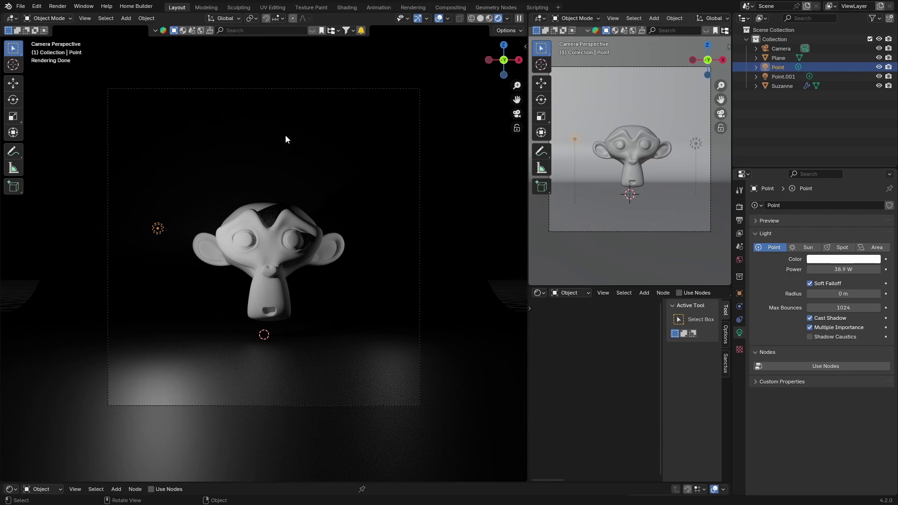
Switch the main viewport back to solid shading and add a third point light.
left_click(480, 19)
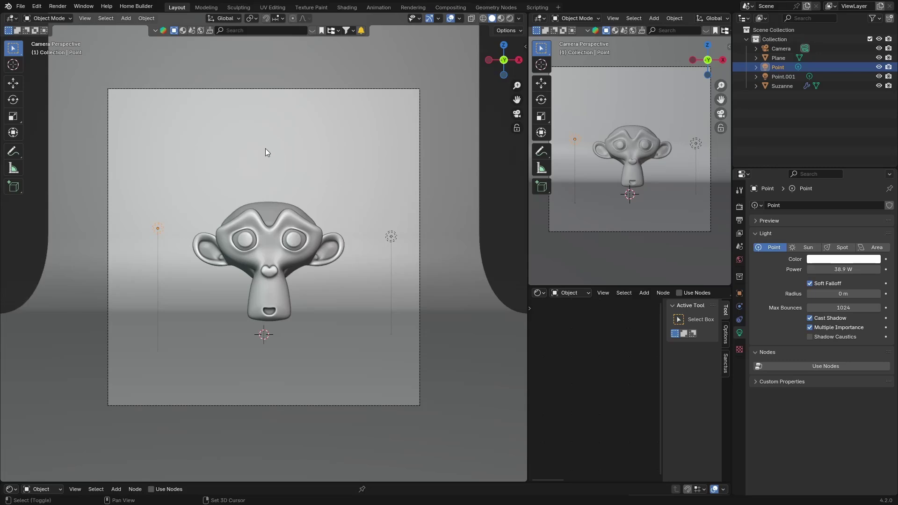
key("shift+a")
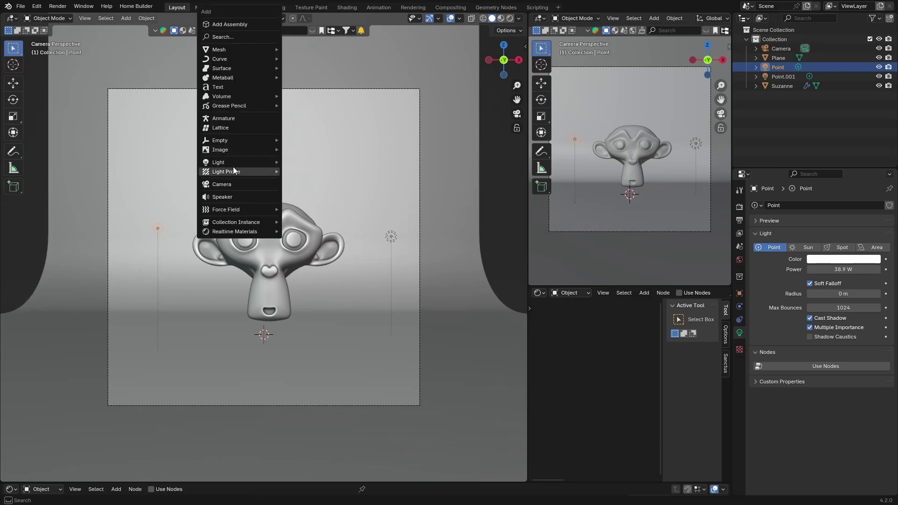
mouse_move(235, 162)
left_click(297, 162)
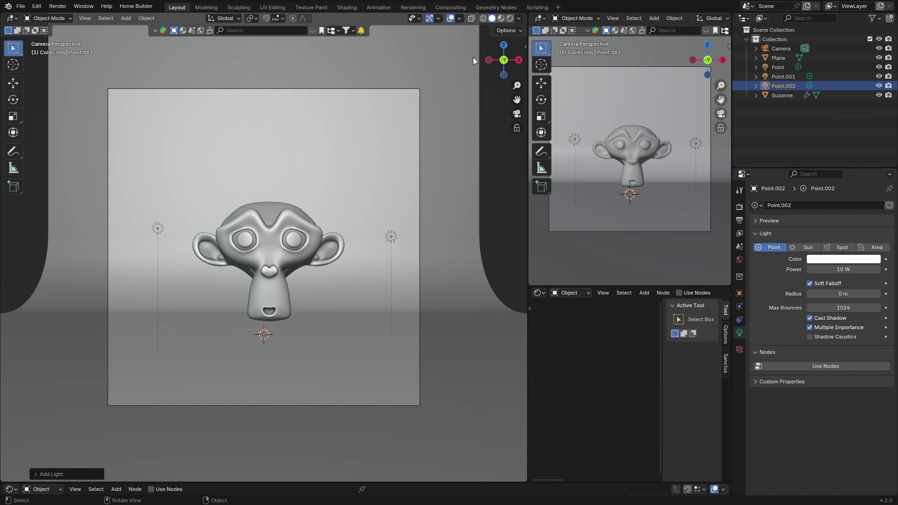
In the right side view, raise the third light above the monkey head, shift it about 0.82 m along positive Y, and return to camera view.
left_click(517, 61)
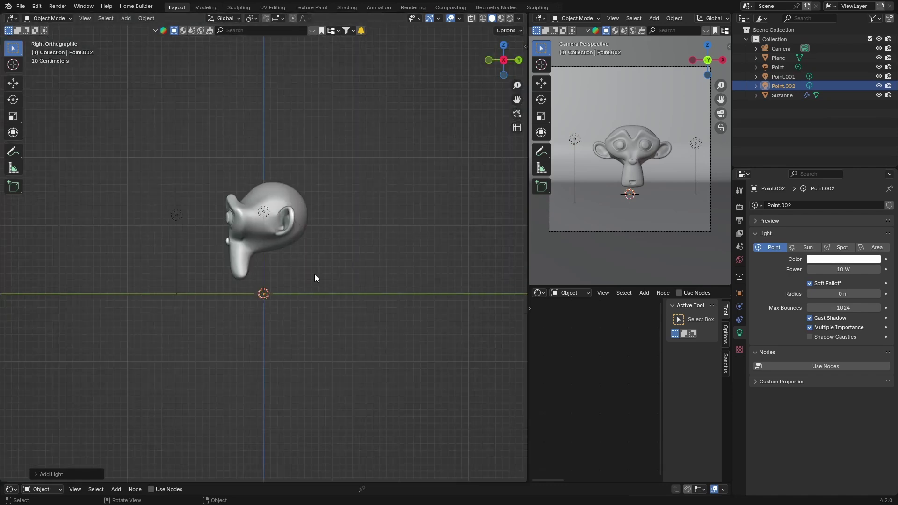
key("g")
key("z")
left_click(310, 133)
key("g")
key("y")
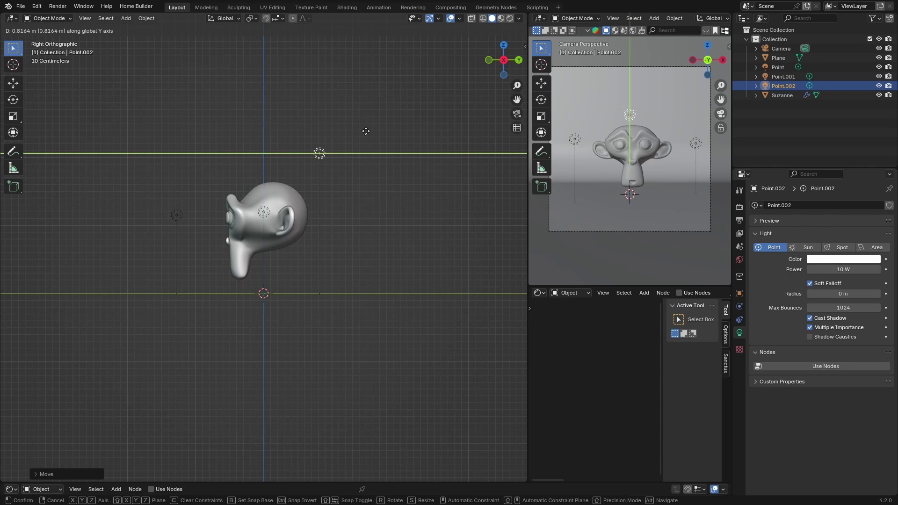
left_click(365, 134)
left_click(516, 113)
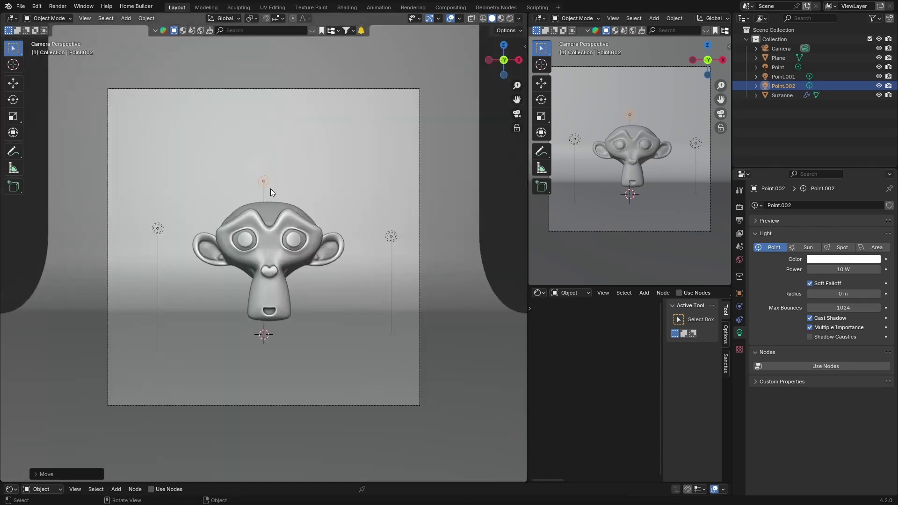
Move the third point light higher above the monkey head and set its power to 60.2 W in rendered shading.
key("g")
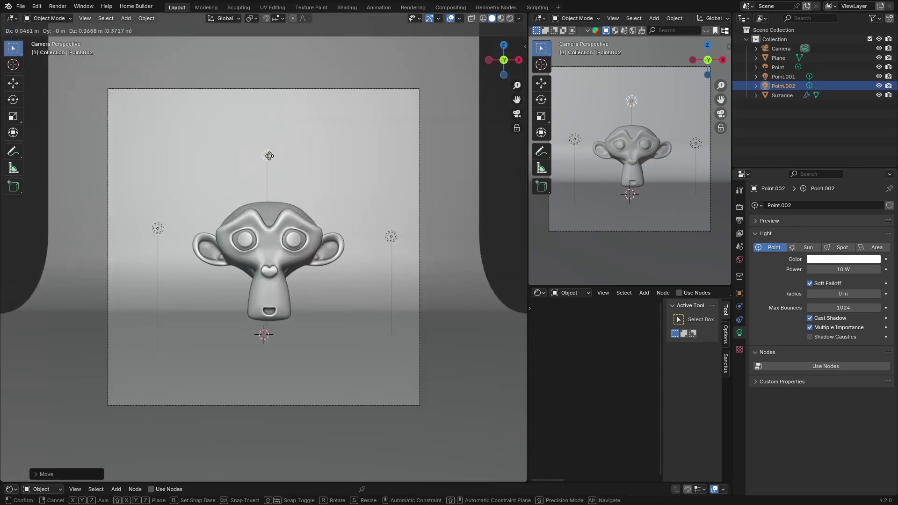
left_click(272, 150)
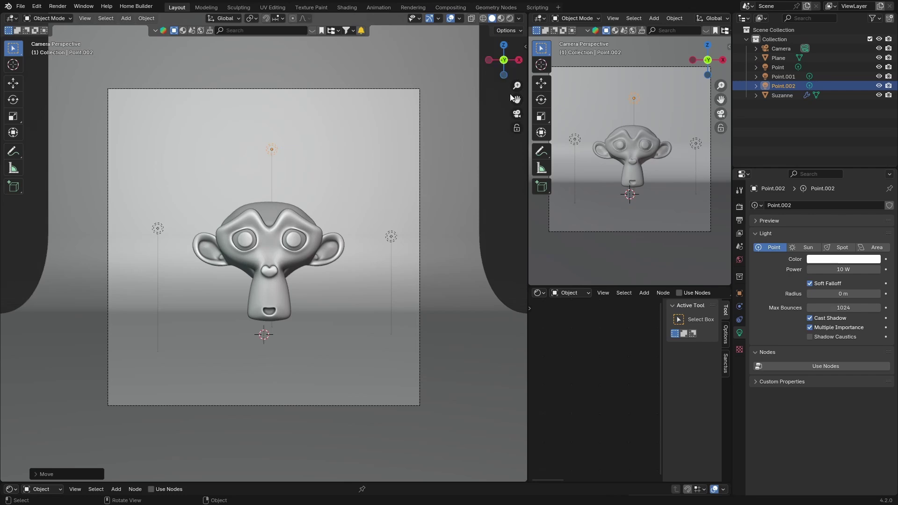
left_click(508, 18)
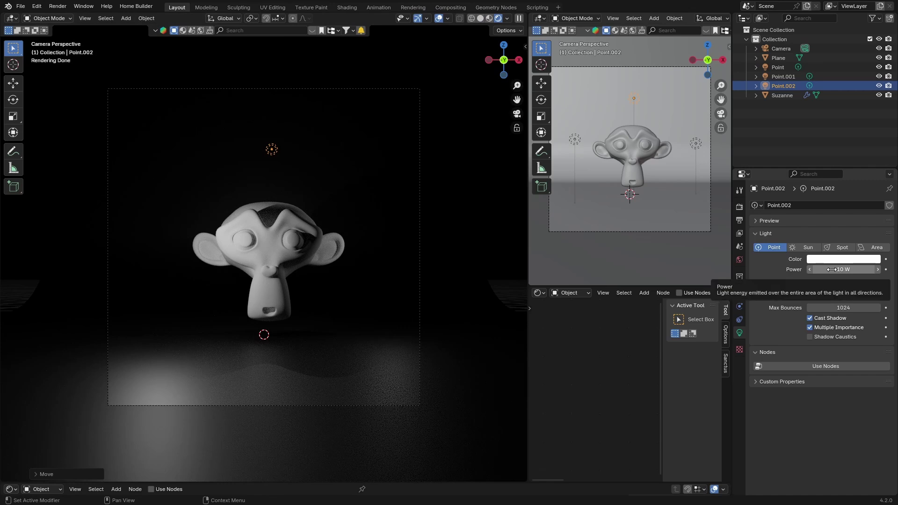
left_click_drag(831, 269, 866, 269)
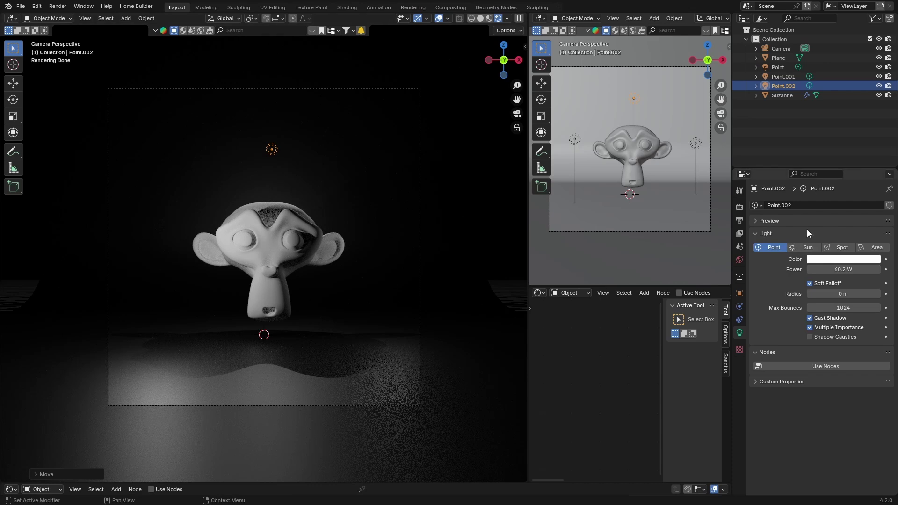
Set the first point light's power to 74.5 W and the second point light's to about 39 W.
left_click(779, 68)
left_click_drag(843, 269, 849, 269)
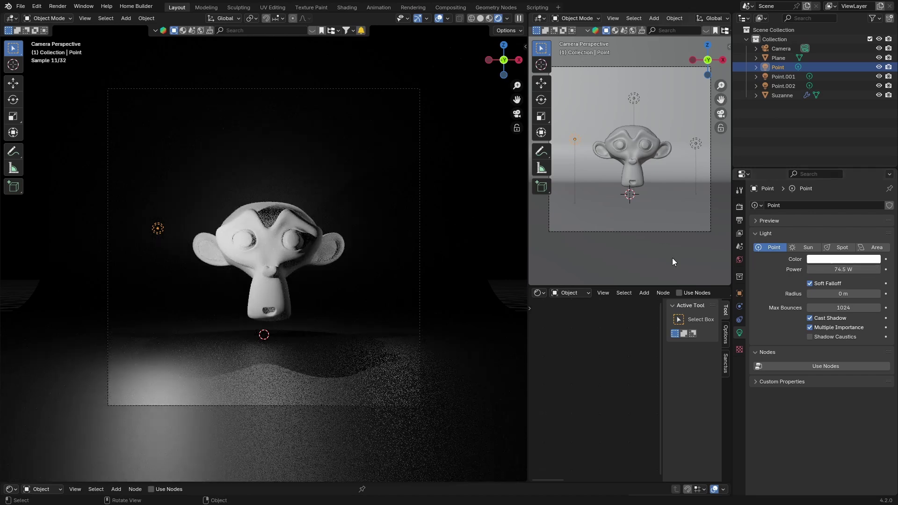
left_click(779, 76)
left_click_drag(831, 269, 845, 270)
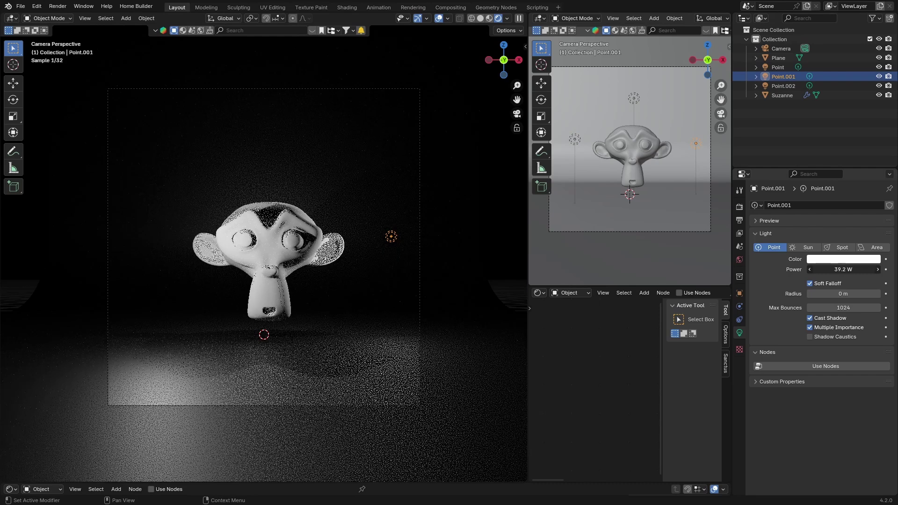
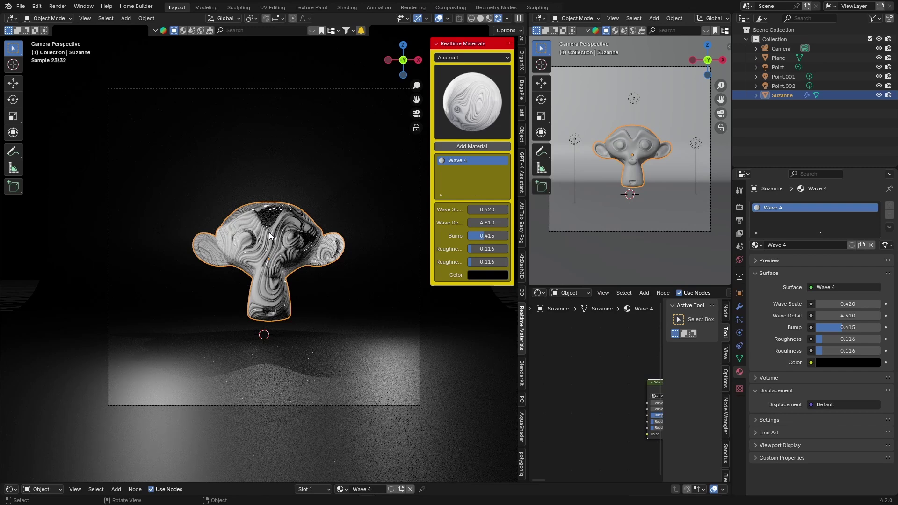
Replace the monkey head's Wave 4 material with Basic Metal from the Basics category of Realtime Materials.
left_click(459, 103)
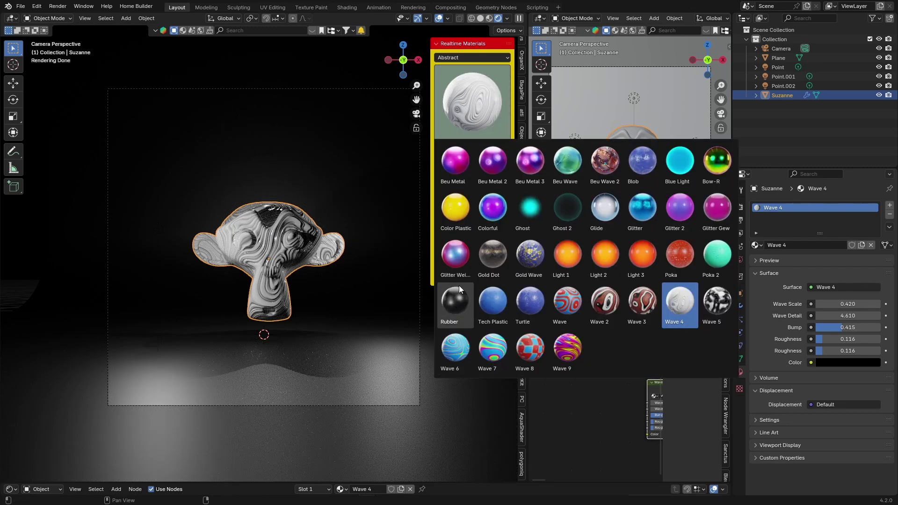
left_click(461, 57)
left_click(446, 91)
left_click(471, 100)
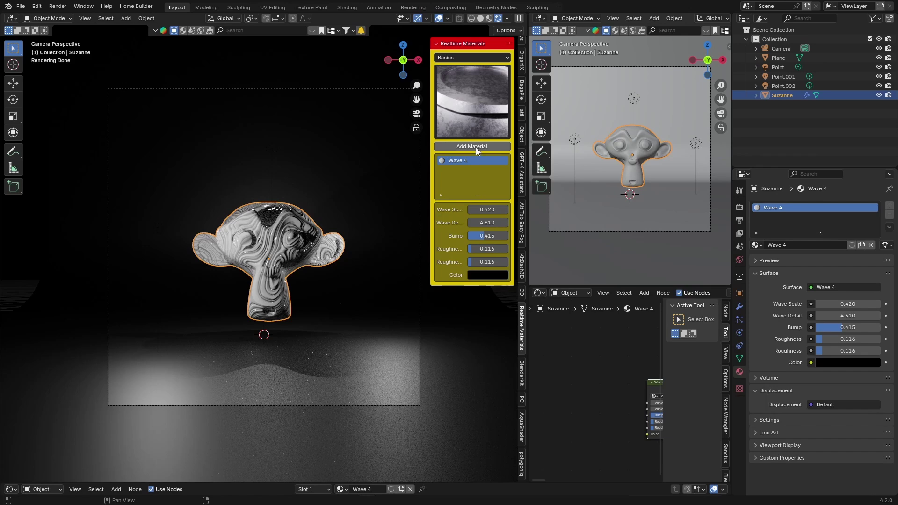
left_click(476, 147)
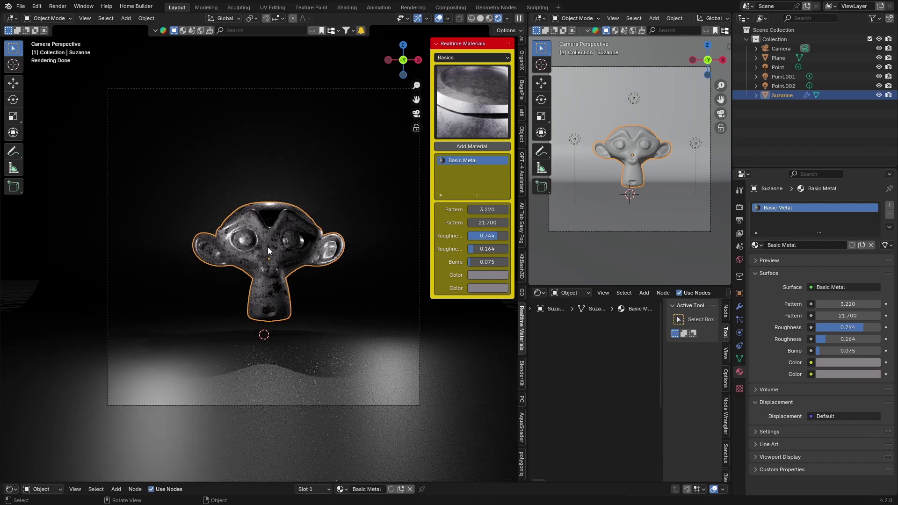
Hide the backdrop plane and turn off the overlays in the main viewport.
left_click(448, 375)
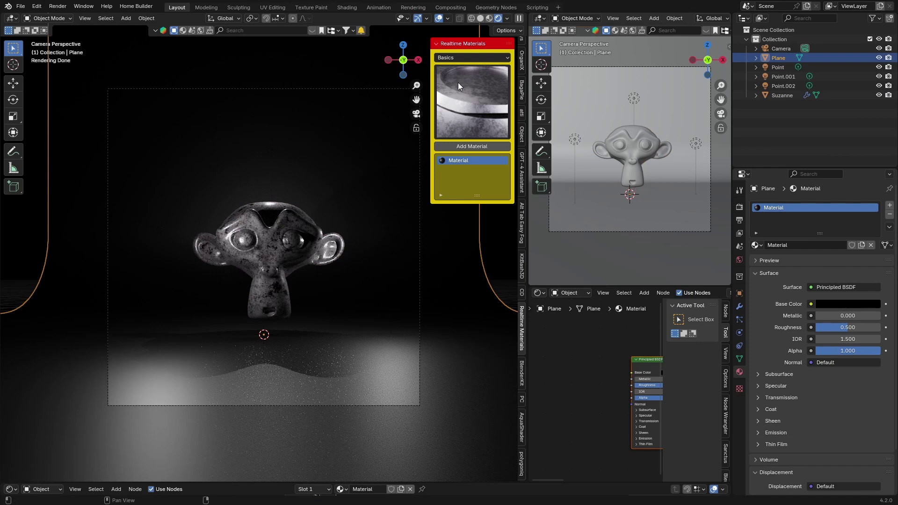
left_click(877, 58)
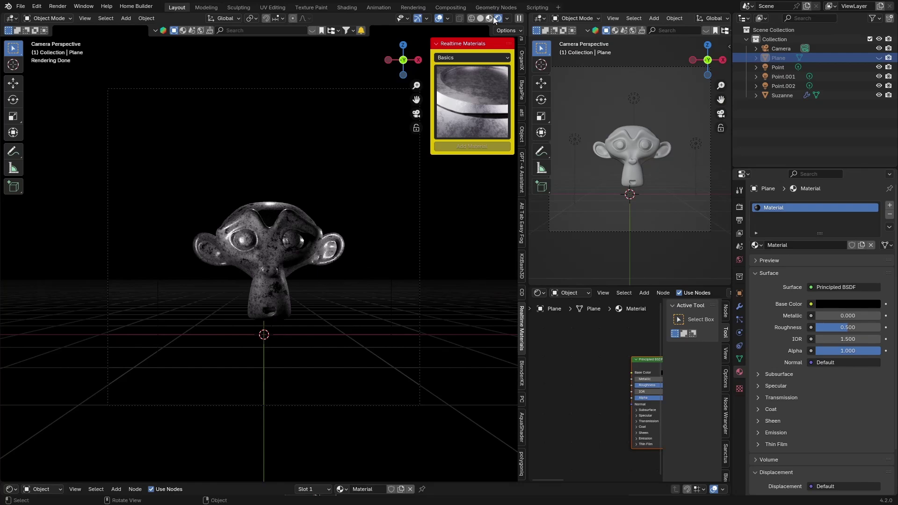
left_click(438, 19)
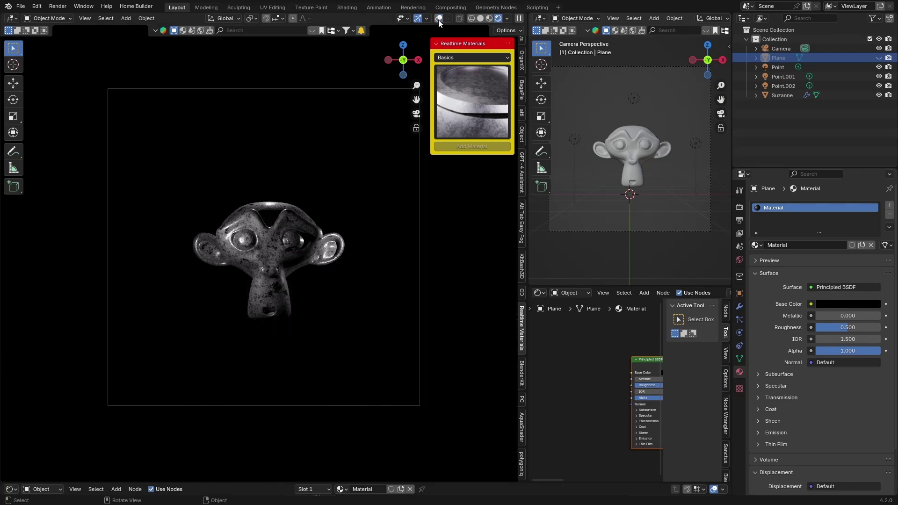
middle_click_drag(304, 282, 321, 291)
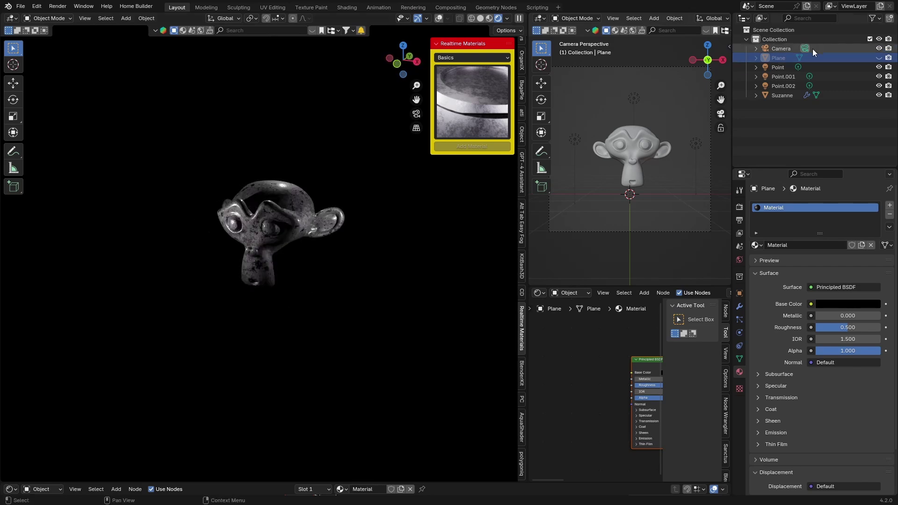
left_click(879, 57)
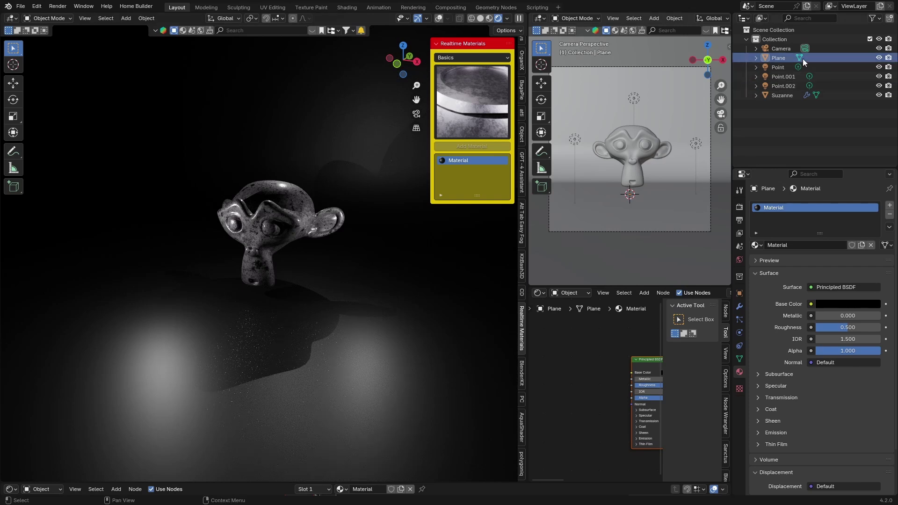
left_click(878, 57)
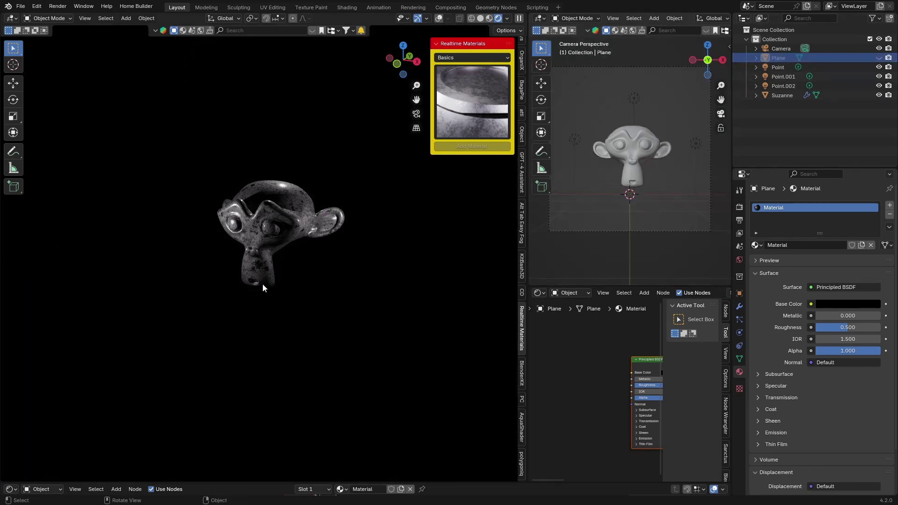
middle_click_drag(260, 279, 218, 265)
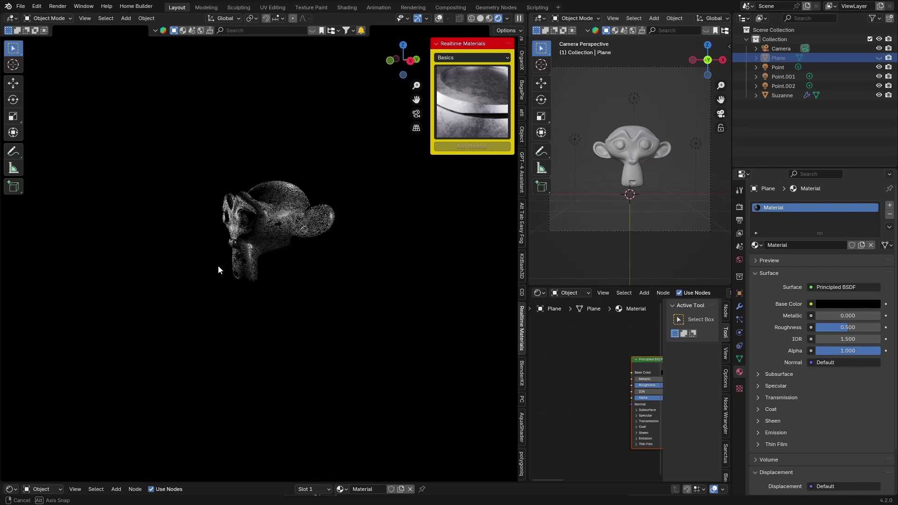
Apply the Quick Paint material from the Paint category of Realtime Materials to the monkey head.
left_click(457, 58)
left_click(449, 197)
left_click(471, 94)
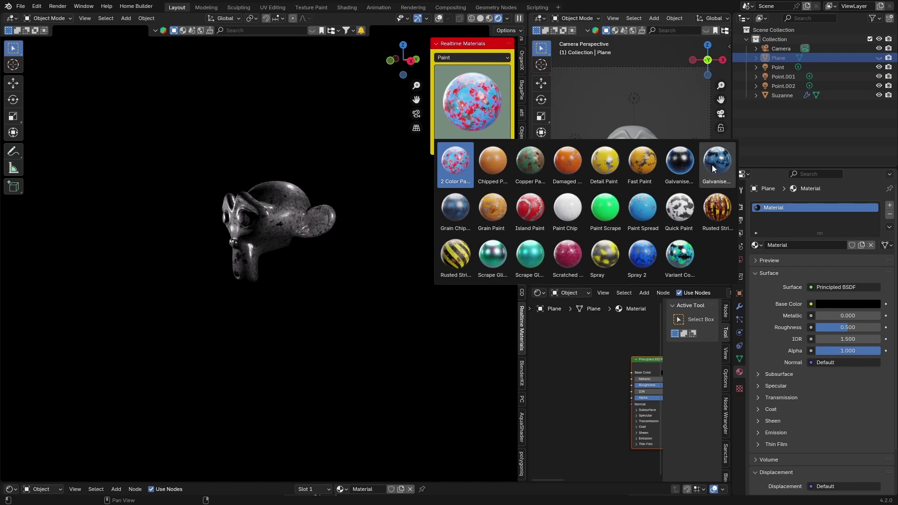
left_click(679, 208)
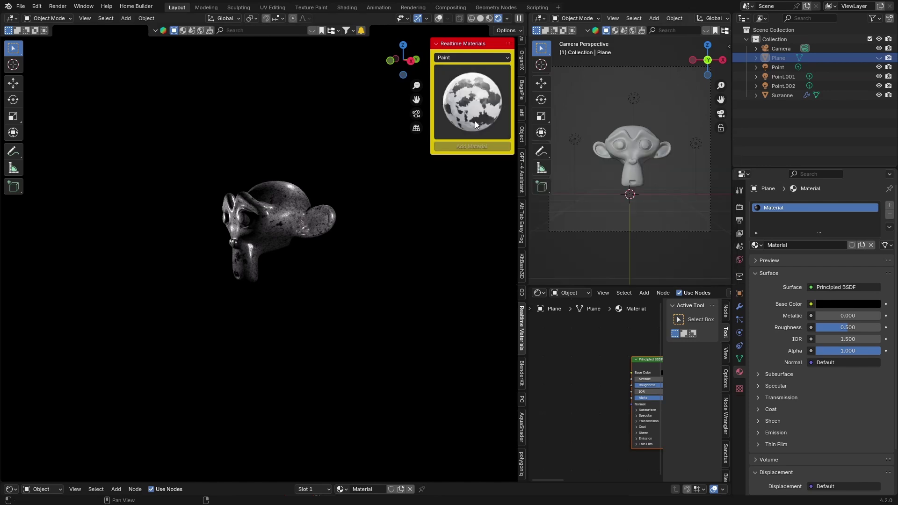
left_click(304, 207)
left_click(462, 149)
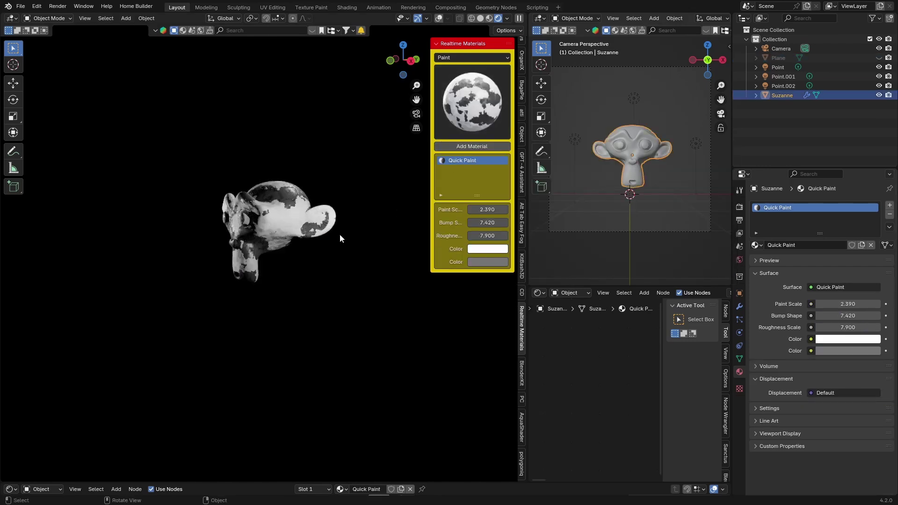
mouse_move(266, 221)
middle_mouse_down()
mouse_move(360, 220)
mouse_move(385, 194)
mouse_move(408, 236)
mouse_move(251, 207)
mouse_move(311, 215)
mouse_move(298, 226)
middle_mouse_up()
Apply the Chalk material from the Exterior category to the monkey head and inspect its surface up close.
left_click(470, 104)
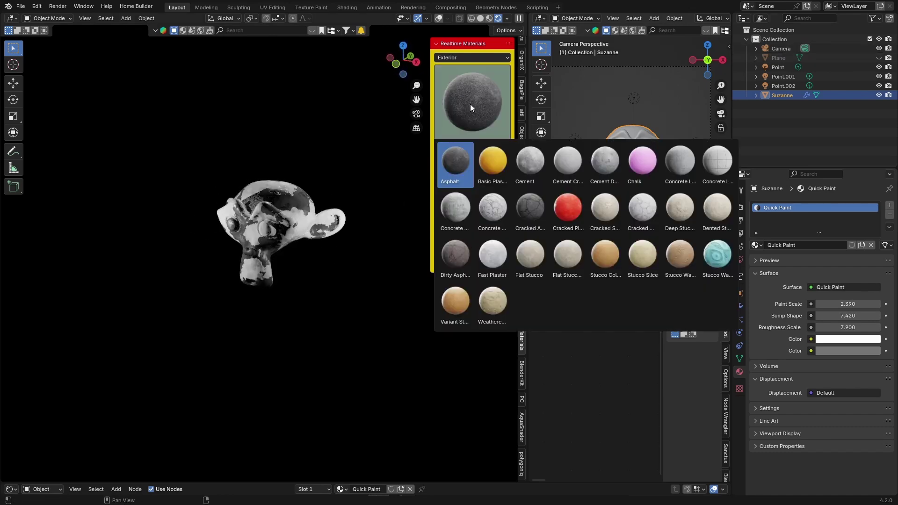
left_click(643, 160)
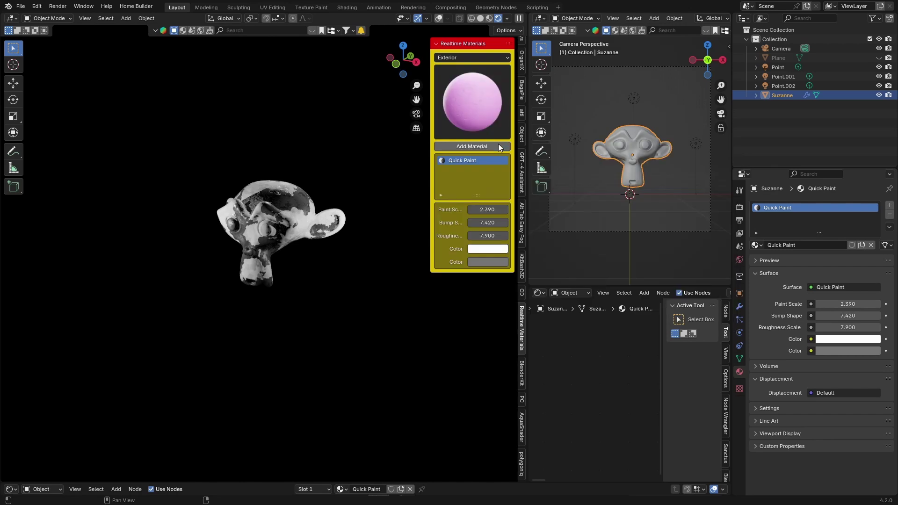
left_click(498, 146)
middle_click_drag(282, 230, 301, 219)
scroll(300, 217, "up", 5)
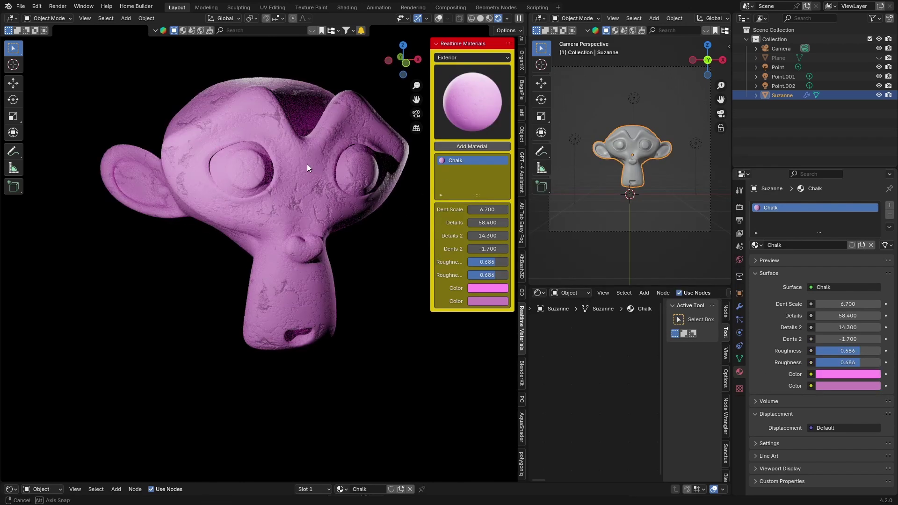
mouse_move(307, 163)
middle_mouse_down()
mouse_move(222, 174)
mouse_move(307, 169)
middle_mouse_up()
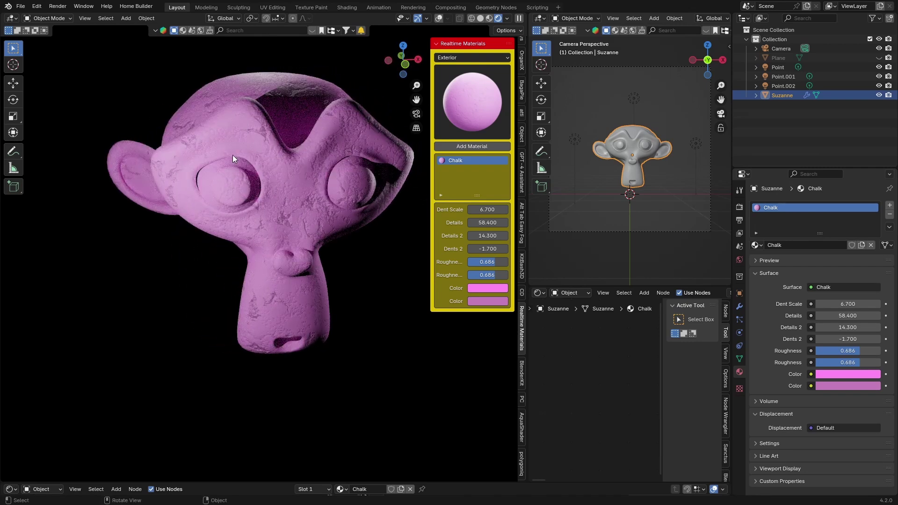
Switch the main viewport to solid shading with overlays turned on, and hide the monkey head.
middle_click_drag(372, 128, 304, 136)
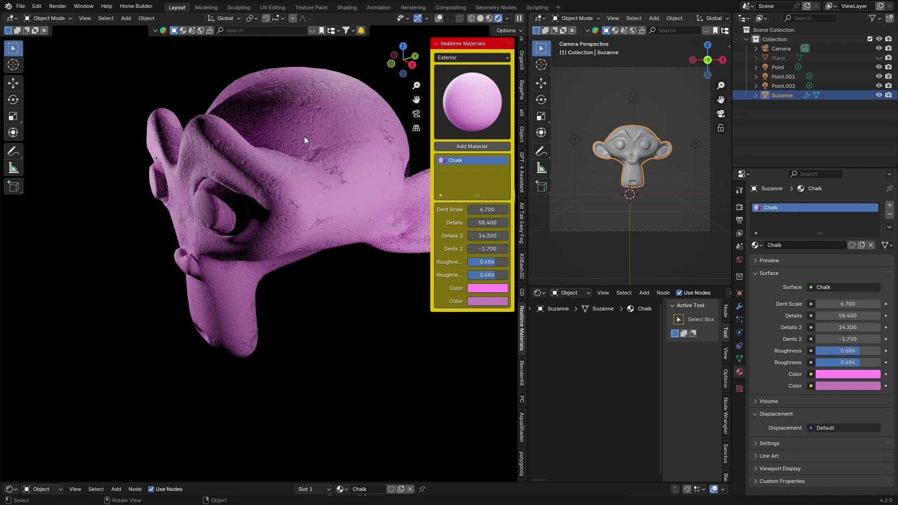
middle_click_drag(240, 172, 269, 166)
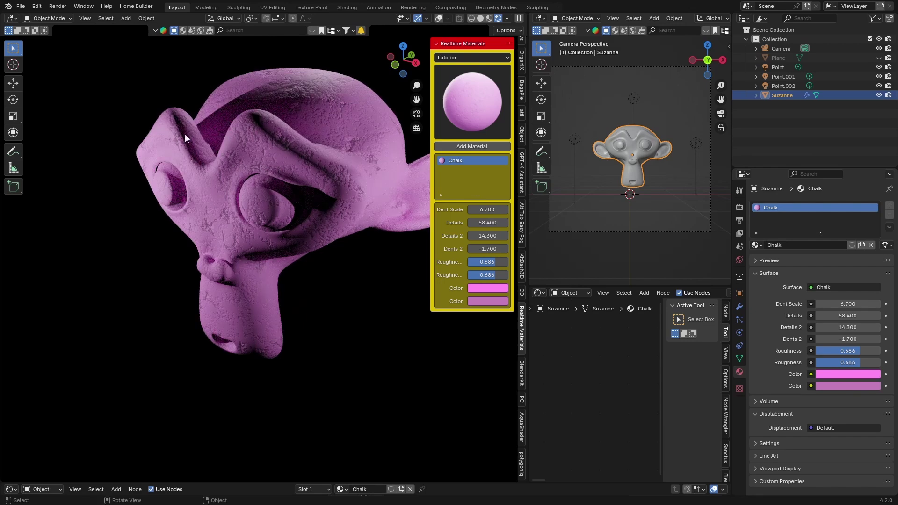
mouse_move(253, 183)
middle_mouse_down()
mouse_move(260, 180)
mouse_move(243, 183)
middle_mouse_up()
scroll(243, 183, "down", 4)
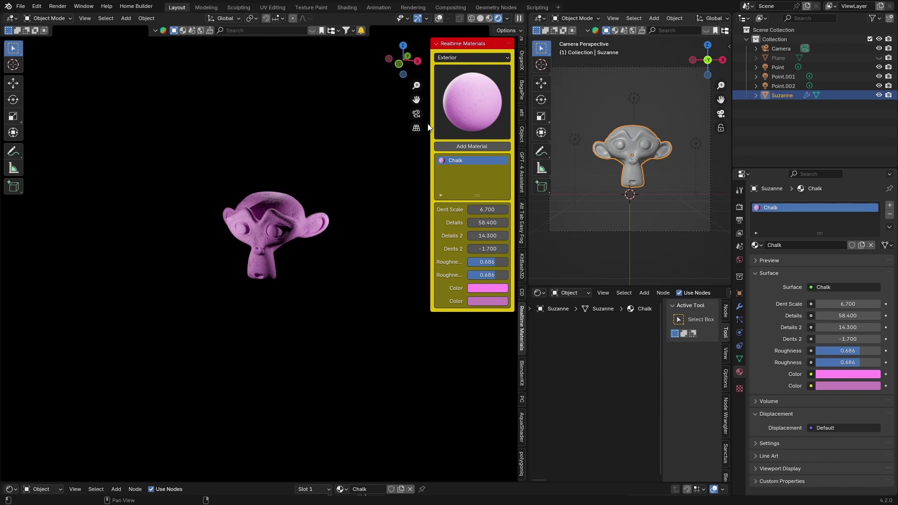
left_click(483, 18)
key("n")
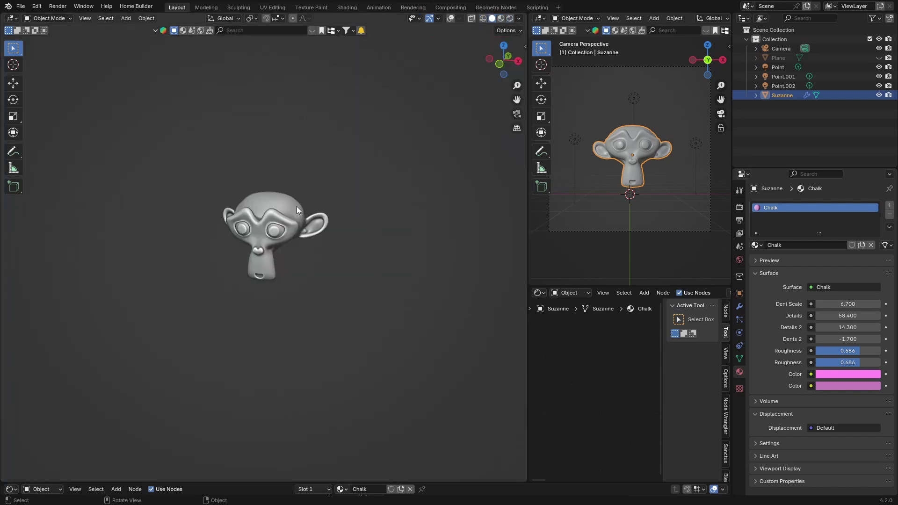
left_click(450, 19)
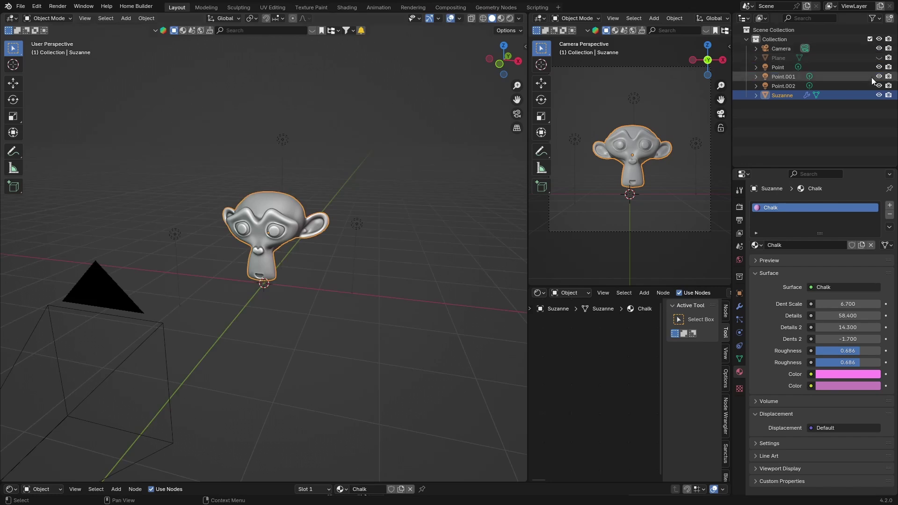
left_click(878, 95)
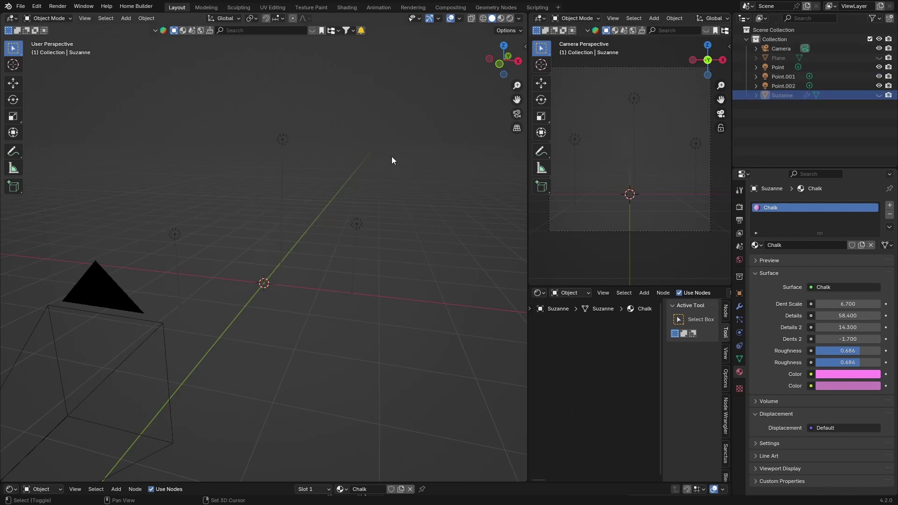
Add a cube at the scene origin and scale it down slightly.
key("shift+a")
mouse_move(380, 49)
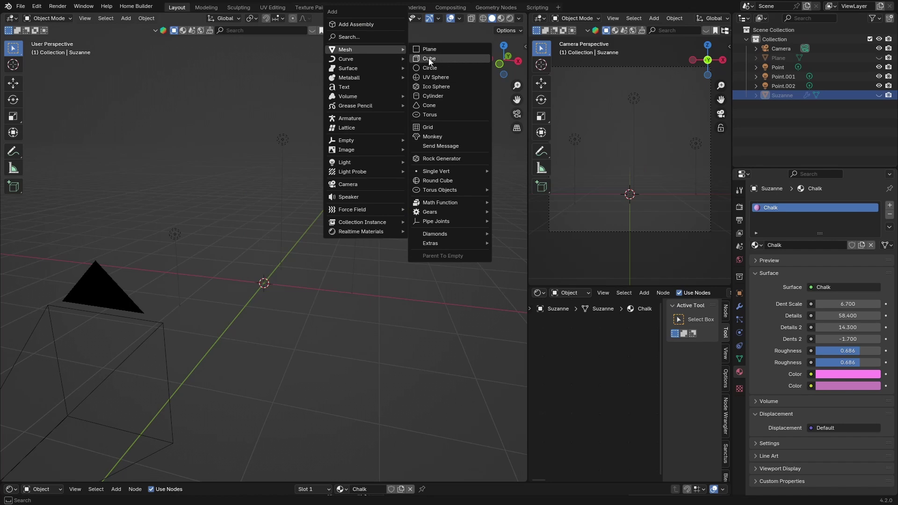
left_click(428, 58)
key("s")
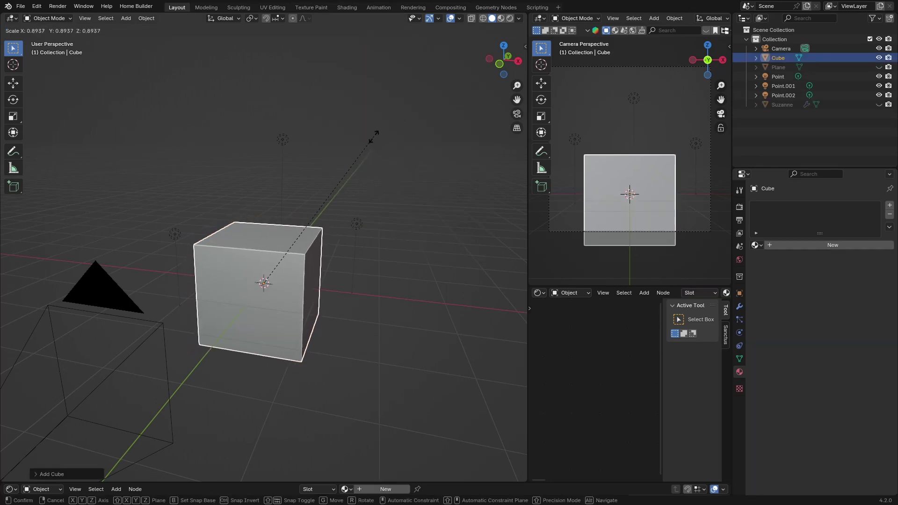
left_click(359, 161)
Raise the cube along the global Z axis so it sits just above the ground, and shrink it uniformly a bit more.
key("KP_3")
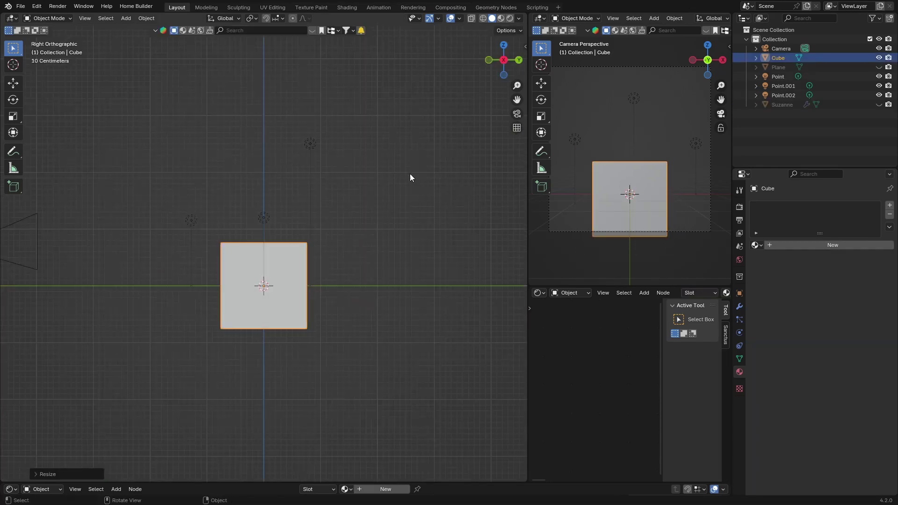
key("g")
key("y")
key("z")
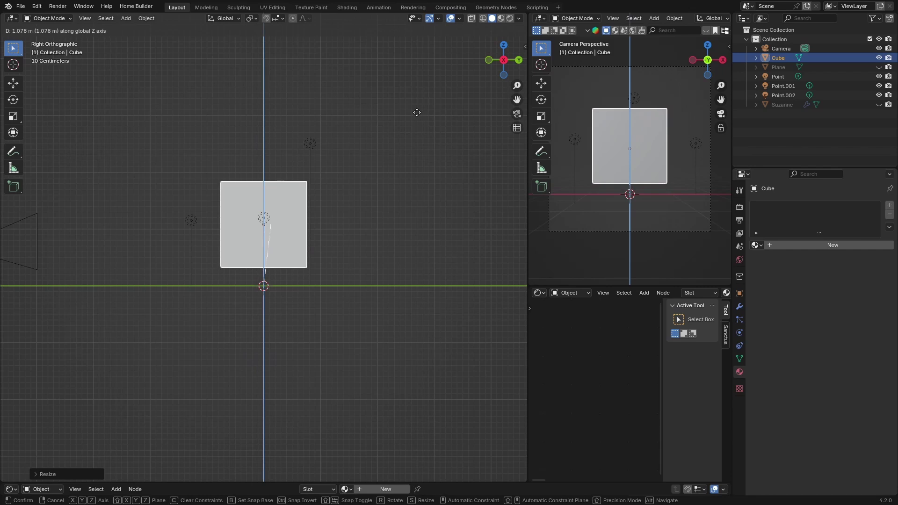
left_click(417, 123)
middle_click_drag(417, 123, 323, 284)
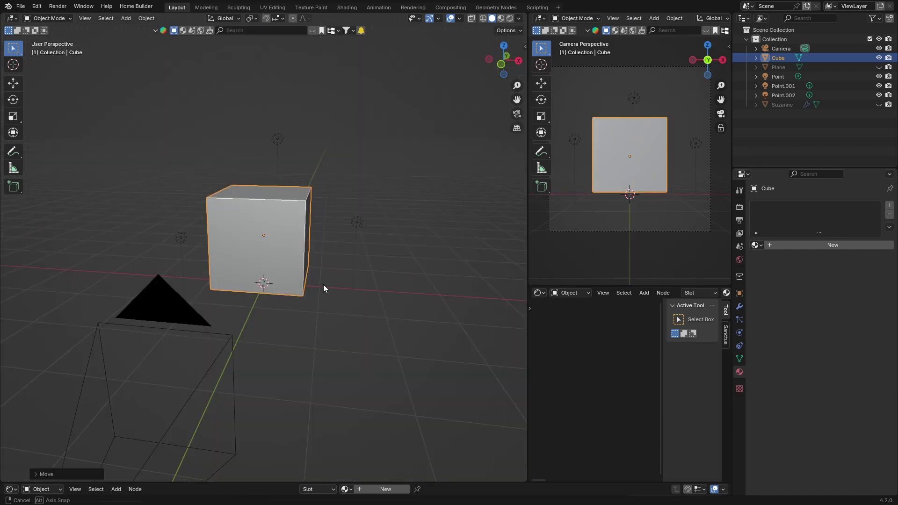
key("s")
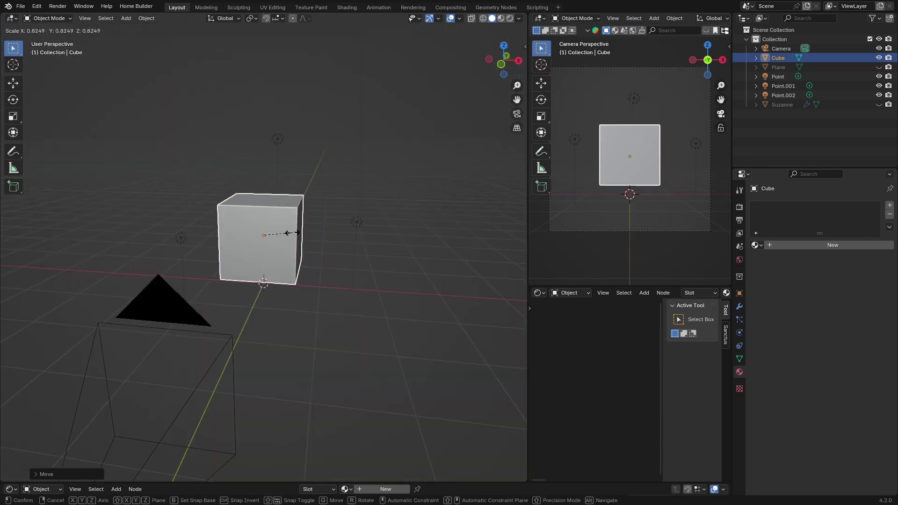
left_click(294, 233)
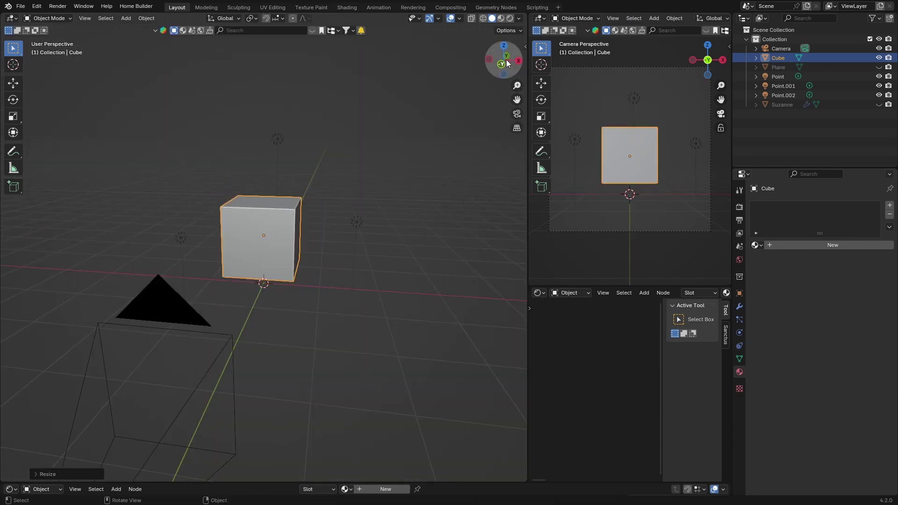
Switch the main viewport to rendered shading and turn off its overlays to view the lit cube.
left_click(508, 18)
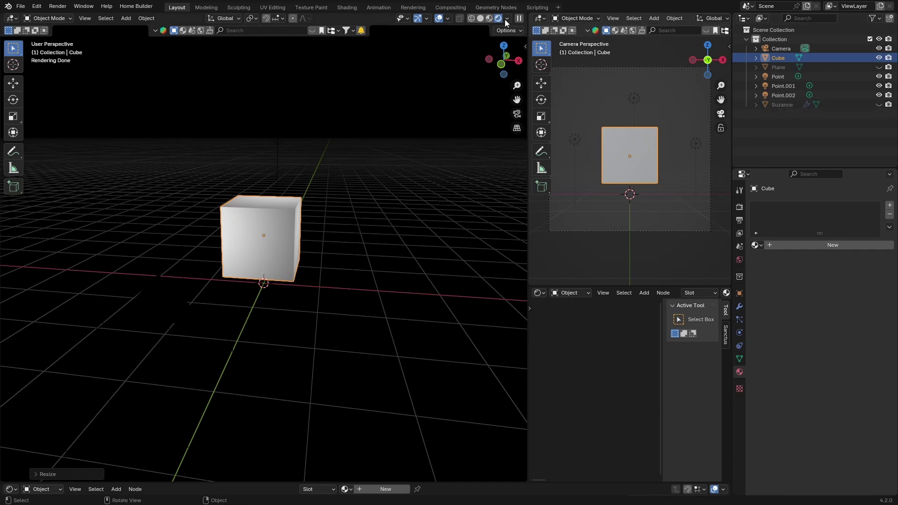
key("shift+alt+z")
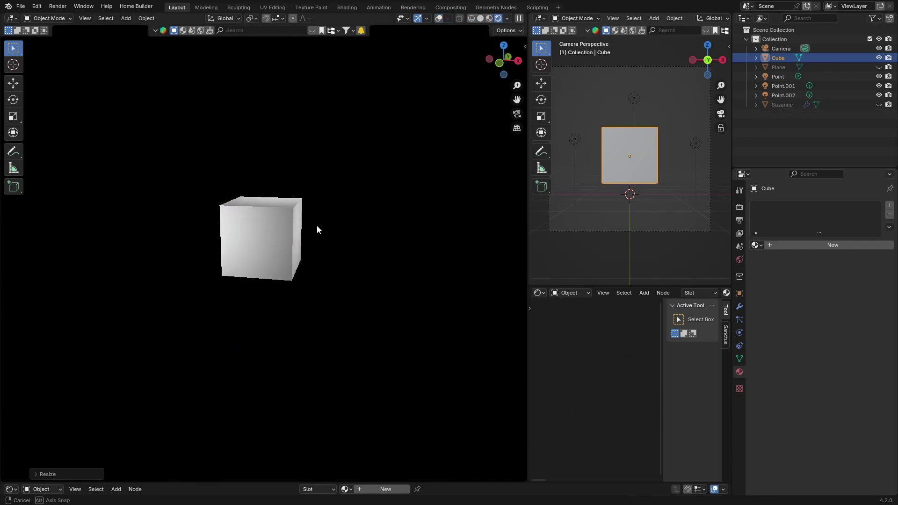
middle_click_drag(316, 225, 292, 225)
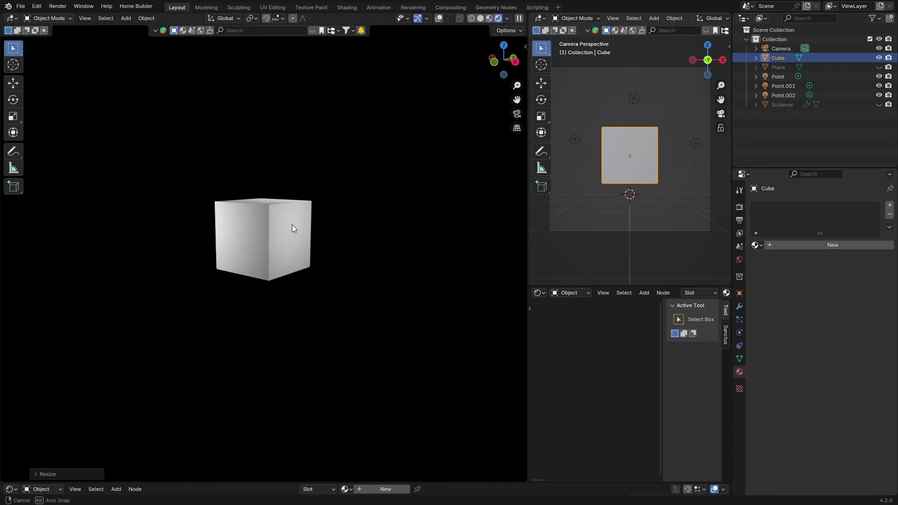
Apply the Basic Plastic material from the Basics category of Realtime Materials to the cube.
left_click(523, 44)
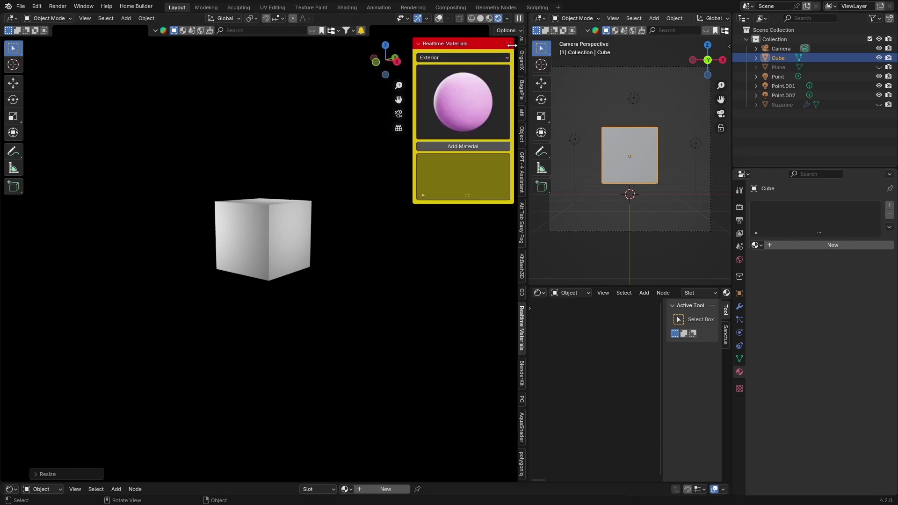
left_click(447, 111)
left_click(451, 201)
middle_click_drag(309, 262, 385, 176)
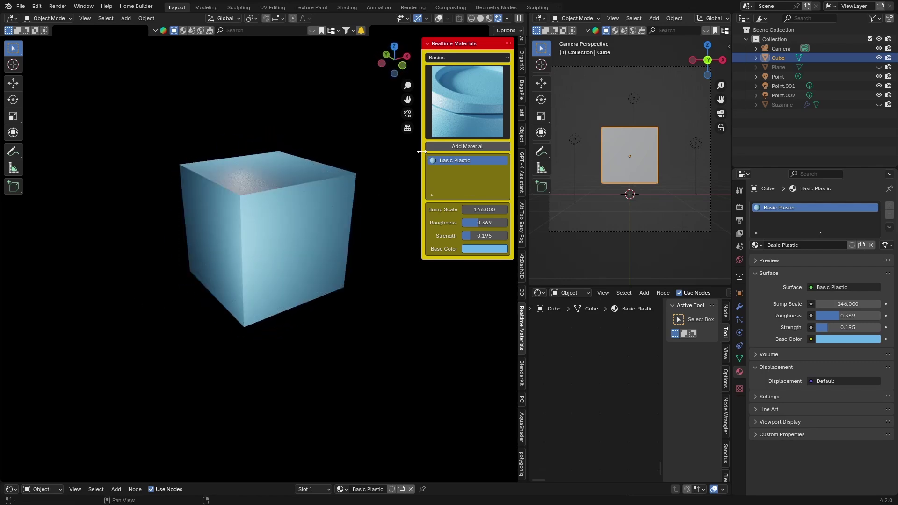
key("n")
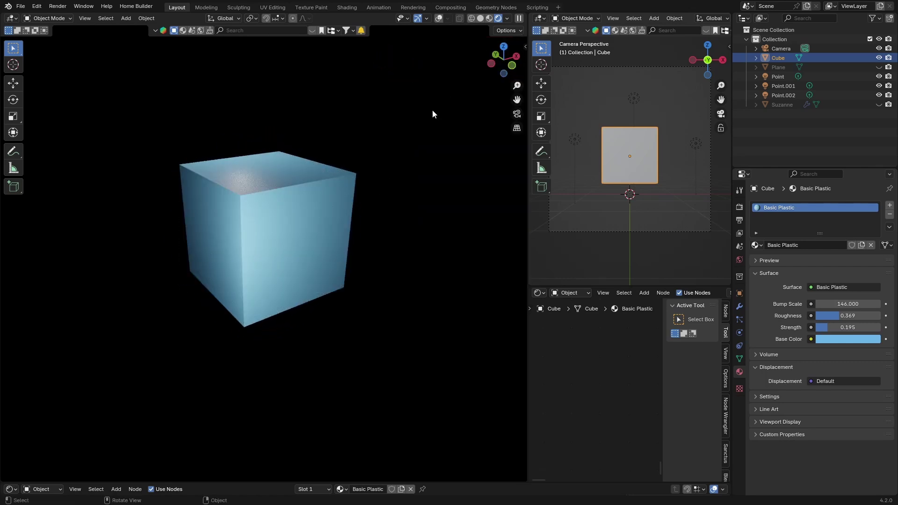
Unhide the backdrop plane and the monkey head.
left_click(879, 67)
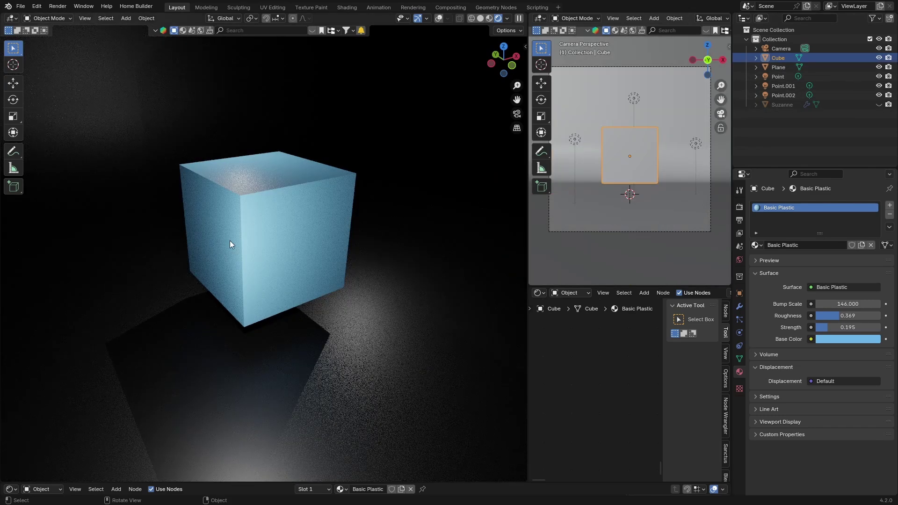
mouse_move(229, 240)
middle_mouse_down()
mouse_move(310, 200)
mouse_move(224, 237)
middle_mouse_up()
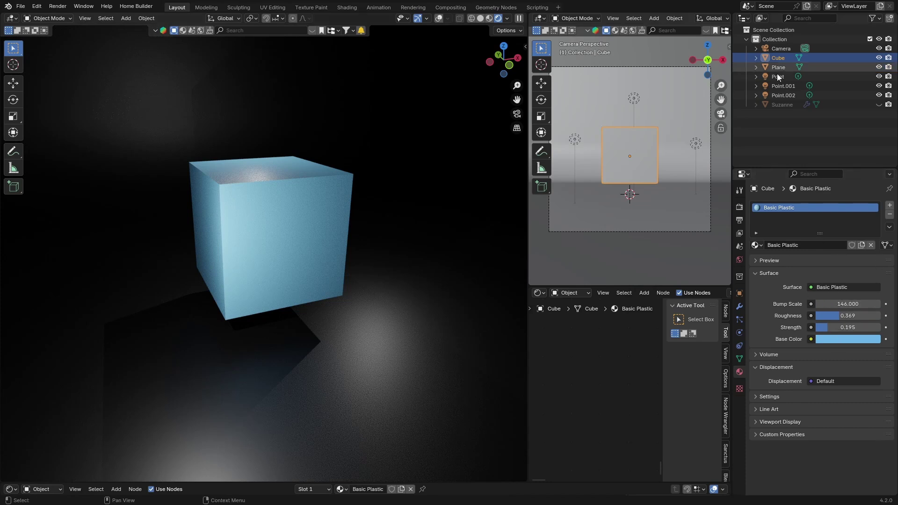
left_click(878, 105)
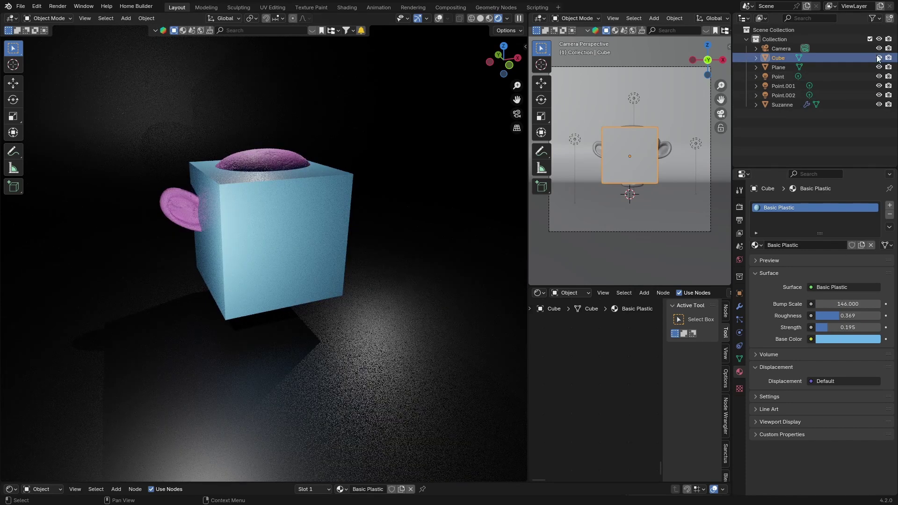
Delete the cube and hide the backdrop plane so that only the chalk monkey head is rendered.
key("x")
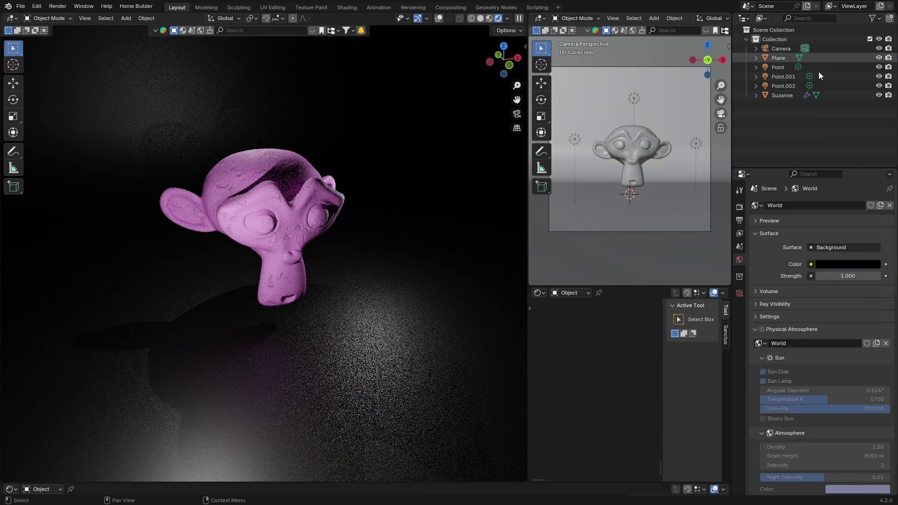
middle_click_drag(365, 206, 451, 192)
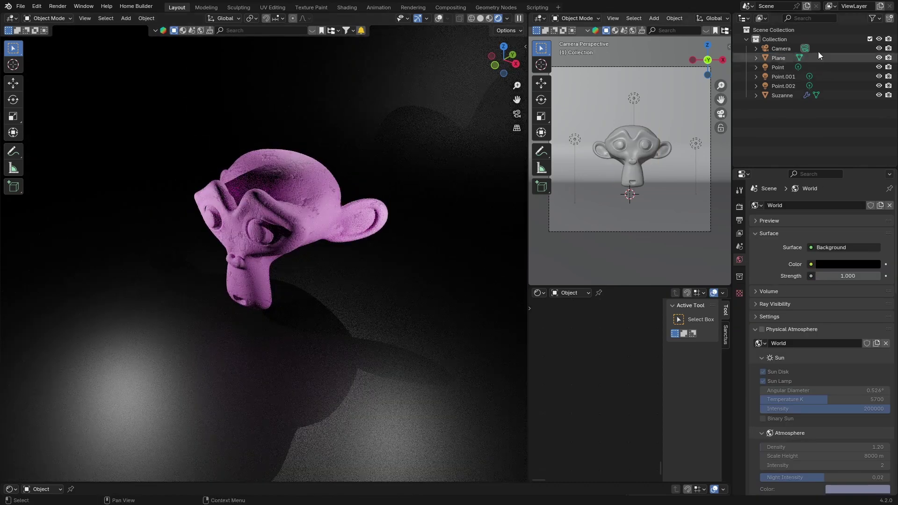
left_click(878, 57)
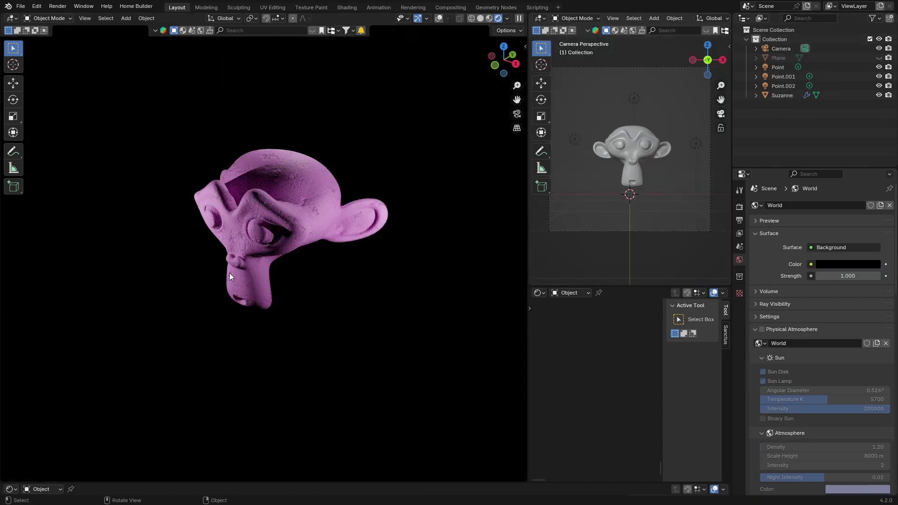
middle_click_drag(229, 274, 256, 225)
scroll(256, 226, "up", 5)
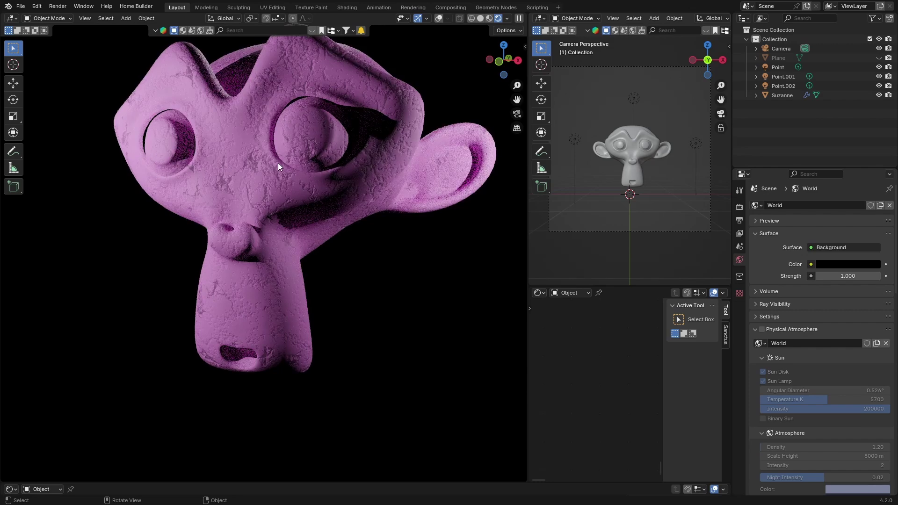
mouse_move(278, 165)
middle_mouse_down()
mouse_move(263, 181)
mouse_move(221, 194)
mouse_move(377, 181)
mouse_move(218, 192)
mouse_move(271, 178)
middle_mouse_up()
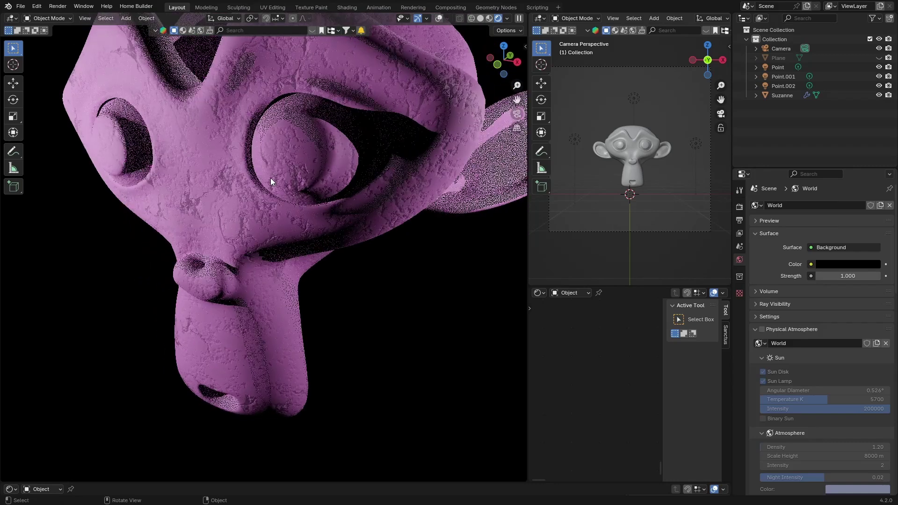
scroll(270, 178, "down", 4)
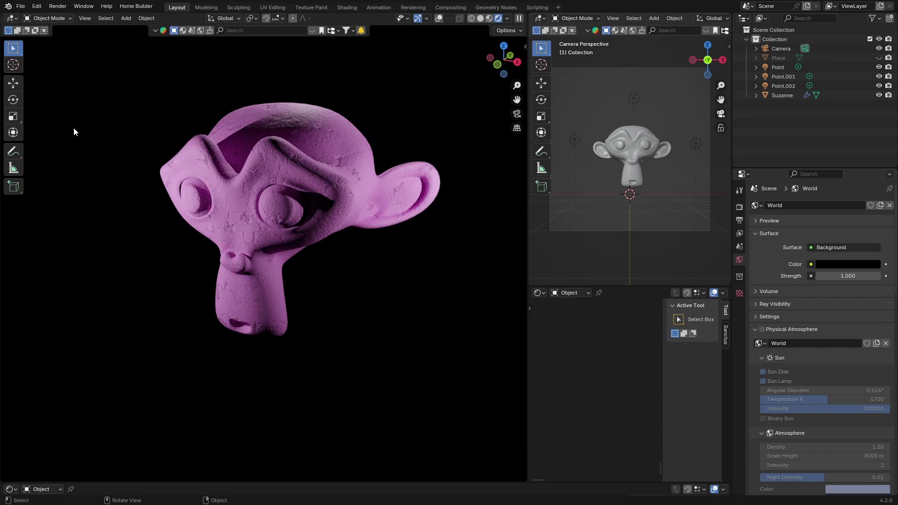
Search the add-ons in the Preferences for "tr" and check the Tri-lighting add-on.
left_click(37, 6)
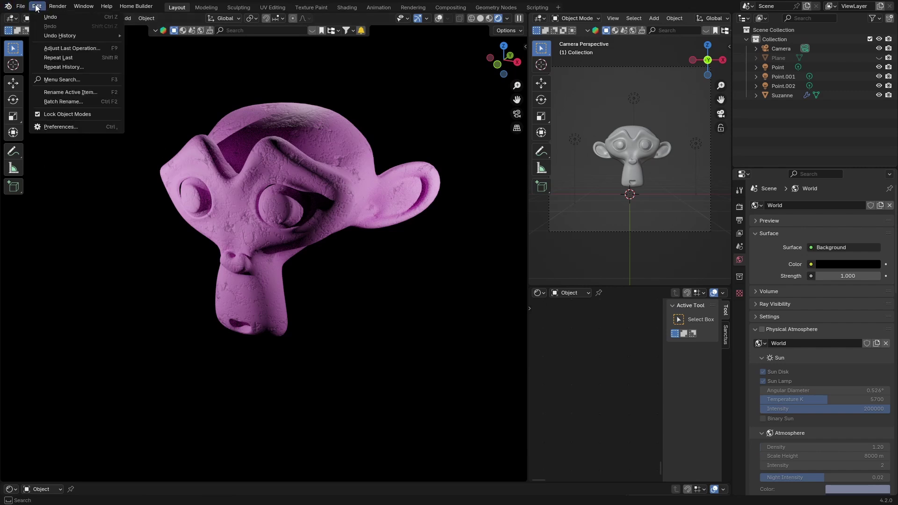
left_click(55, 127)
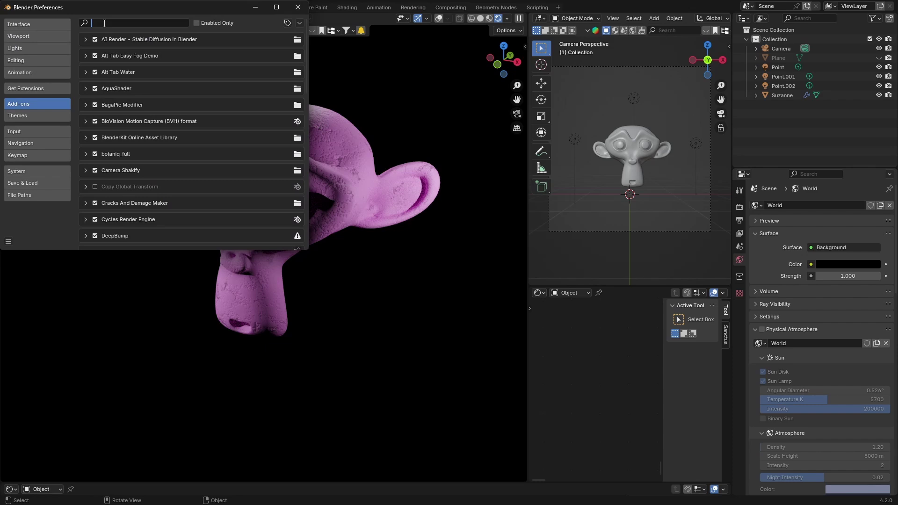
type("tr")
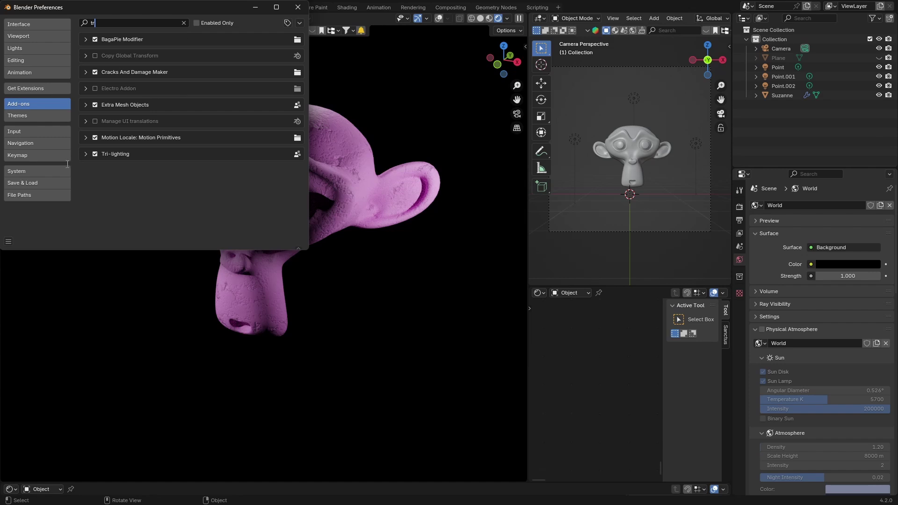
left_click(297, 7)
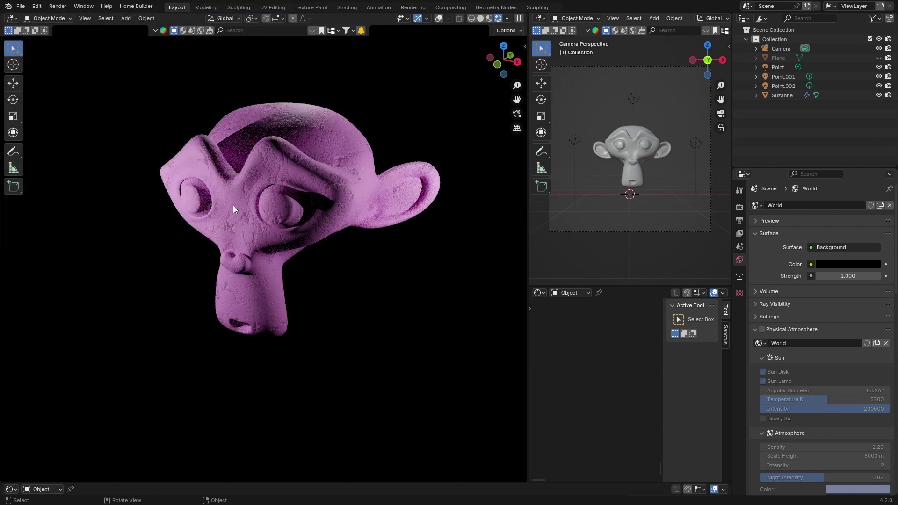
Select the monkey head and look up the 3 Point Lights option among the lights that can be added.
left_click(253, 194)
key("shift+a")
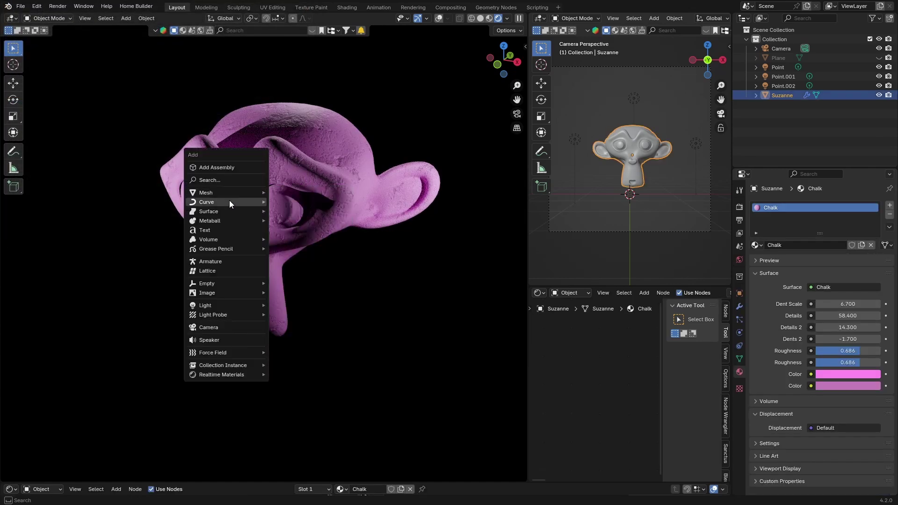
mouse_move(217, 305)
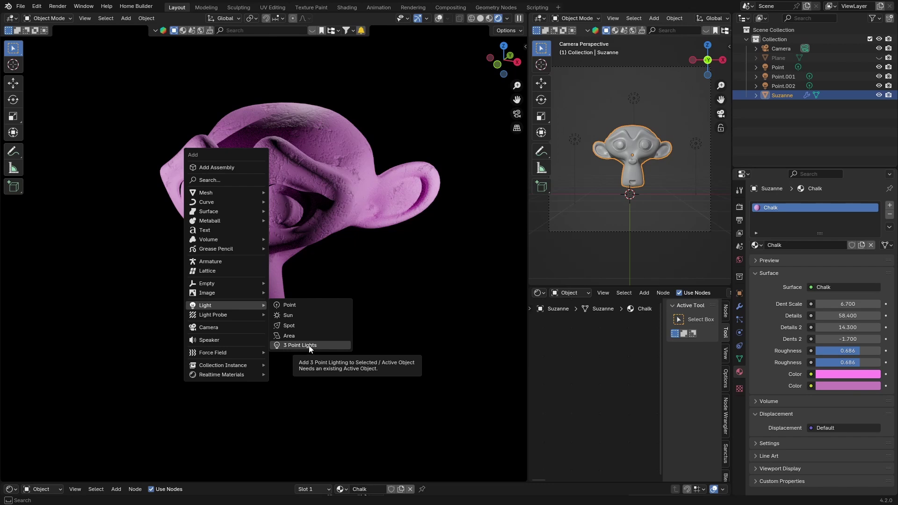
left_click(307, 346)
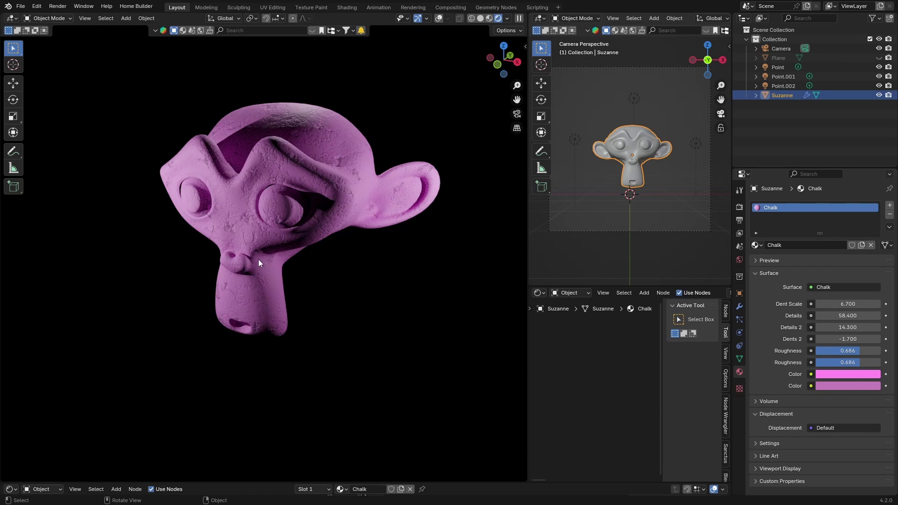
middle_click_drag(207, 263, 299, 167)
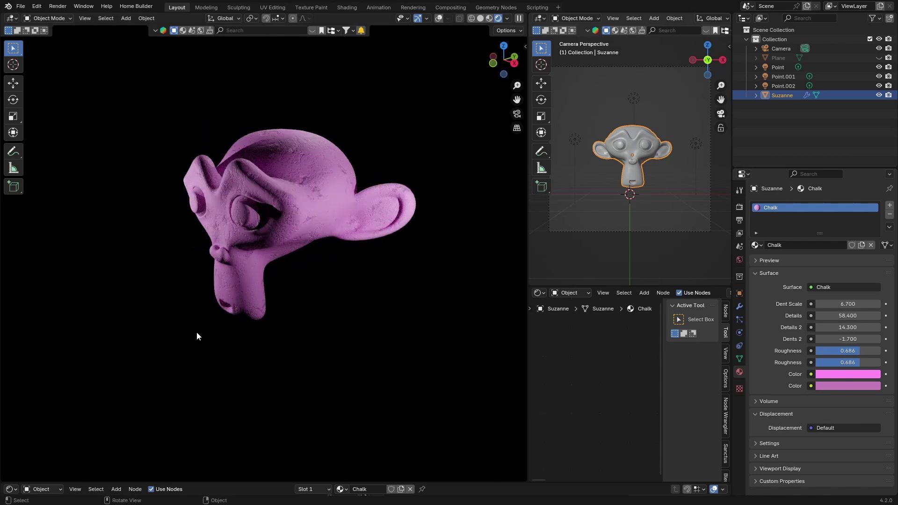
middle_click_drag(197, 336, 177, 302)
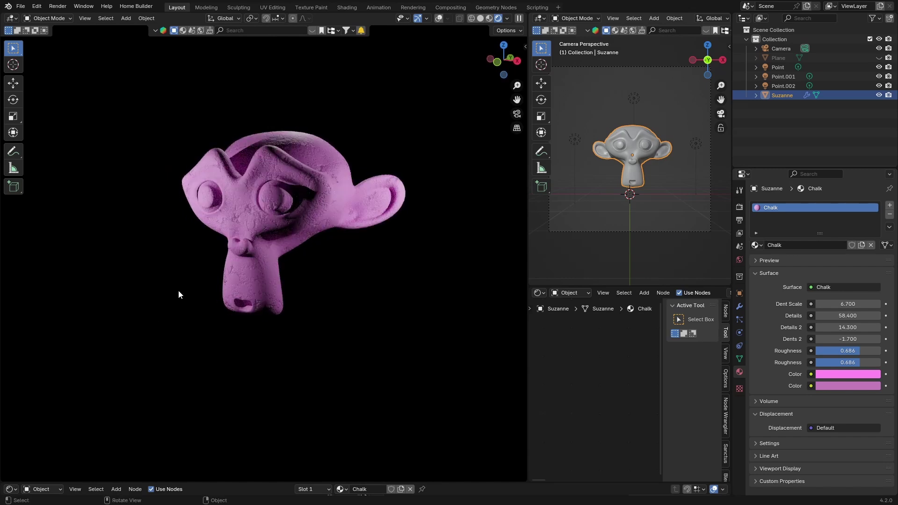